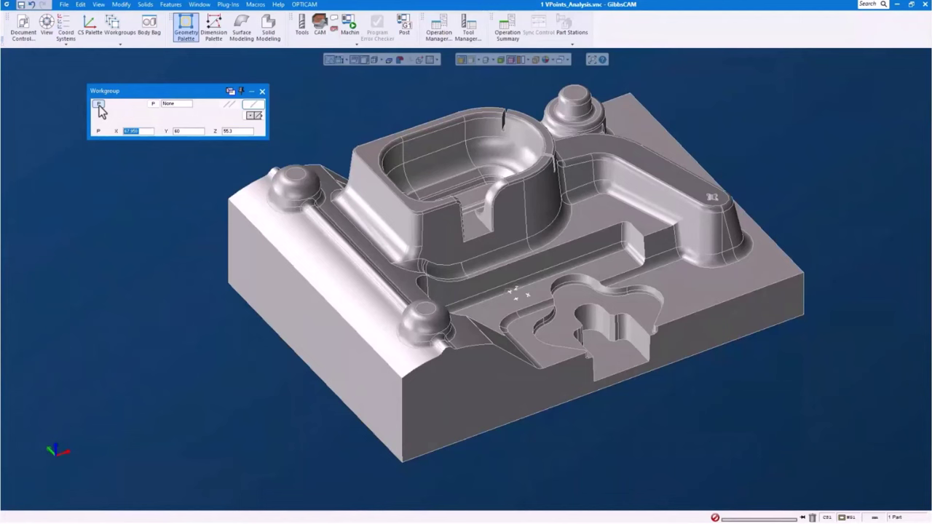
Create a two-point line through the top center points of the two domed bosses beside the long curved side.
{"action": "left_click", "coordinate": [99, 104]}
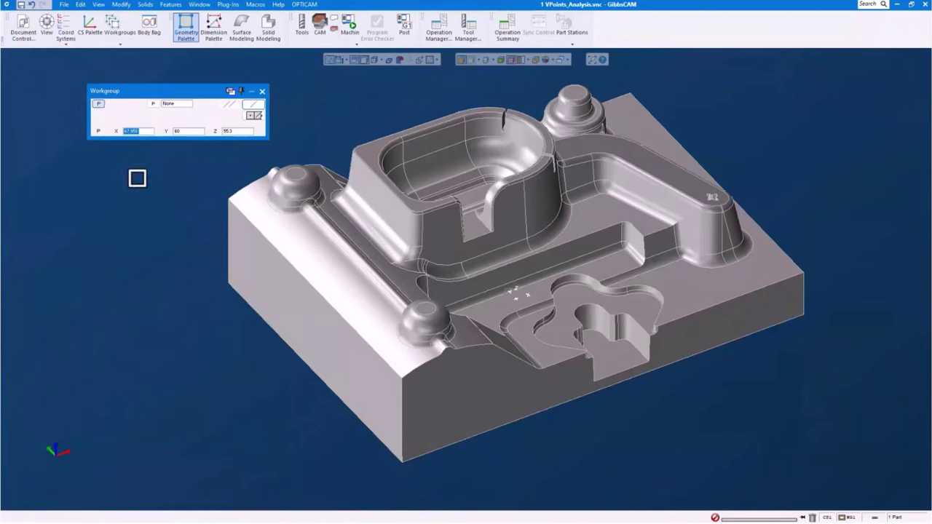
{"action": "left_click", "coordinate": [296, 173]}
{"action": "left_click", "coordinate": [153, 104]}
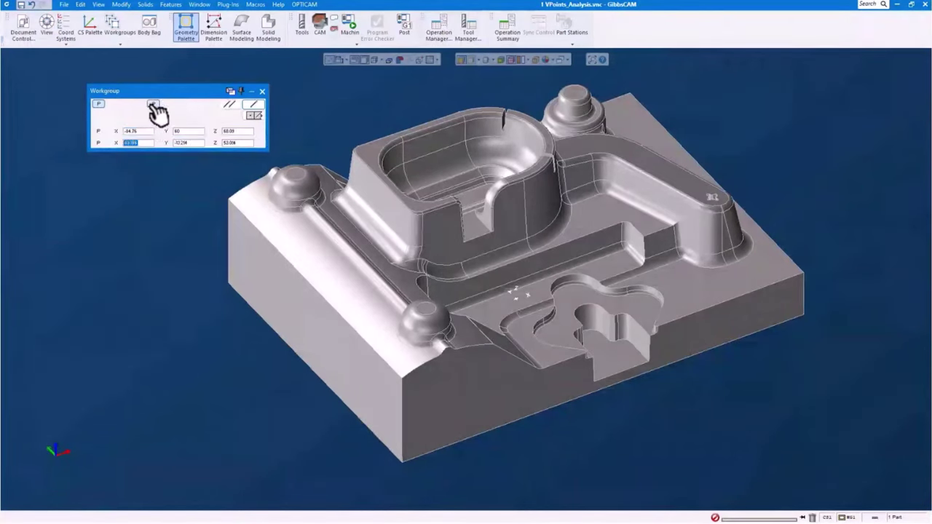
{"action": "left_click", "coordinate": [427, 310]}
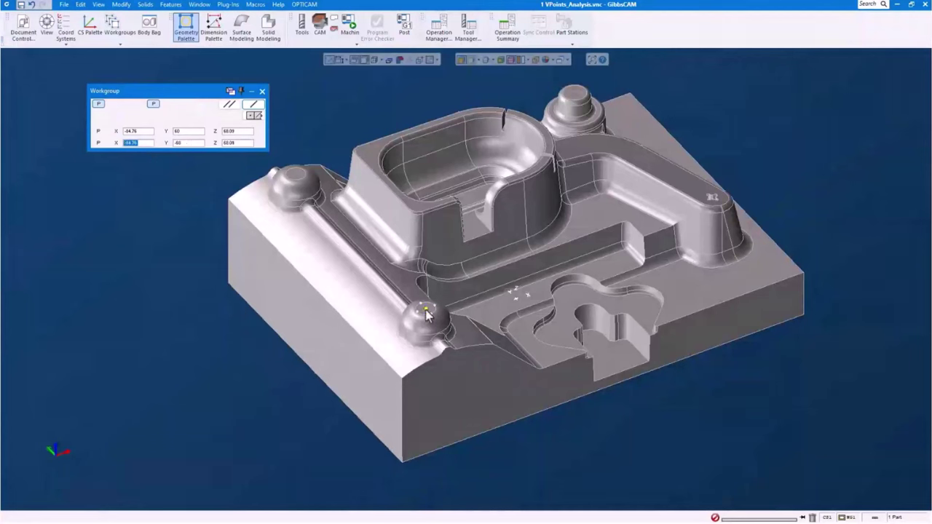
{"action": "left_click", "coordinate": [259, 104]}
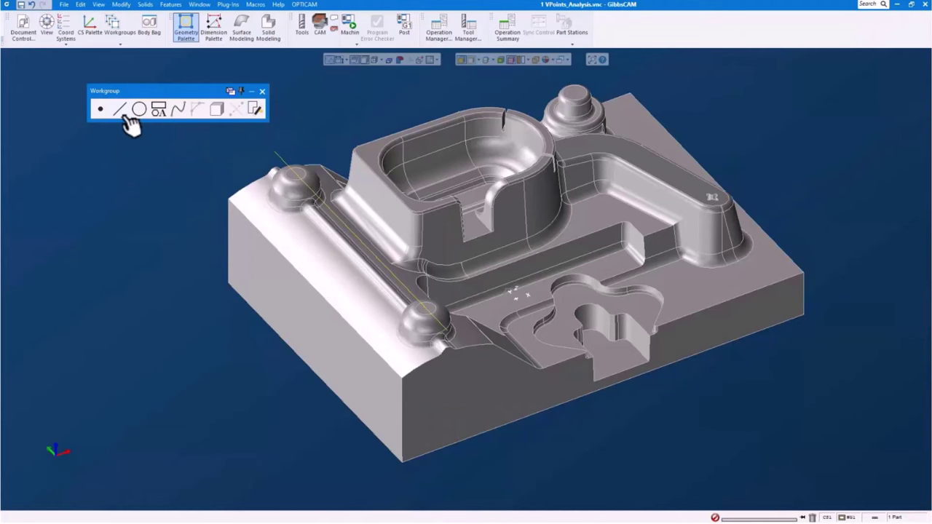
Create a second two-point line from a point on the angled arm's top face to the top center of the front domed boss.
{"action": "left_click", "coordinate": [121, 110]}
{"action": "left_click", "coordinate": [104, 110]}
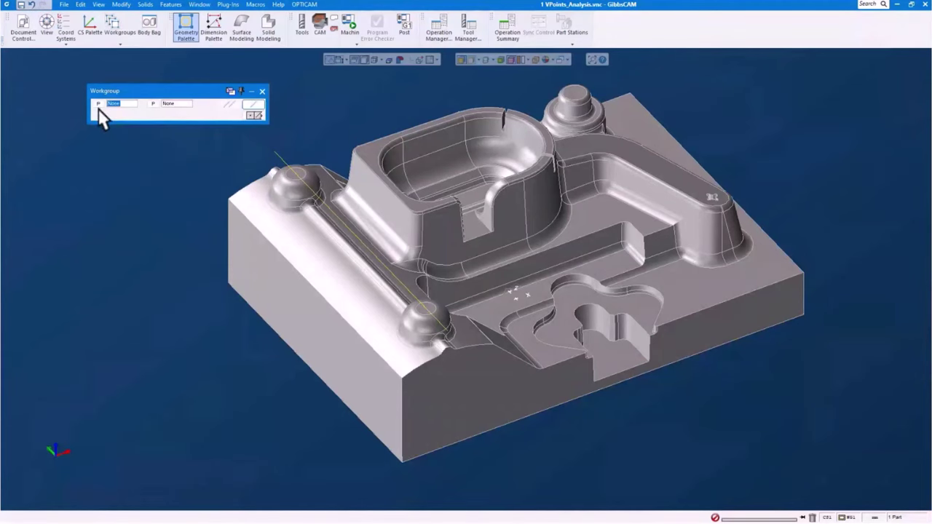
{"action": "left_click", "coordinate": [98, 104]}
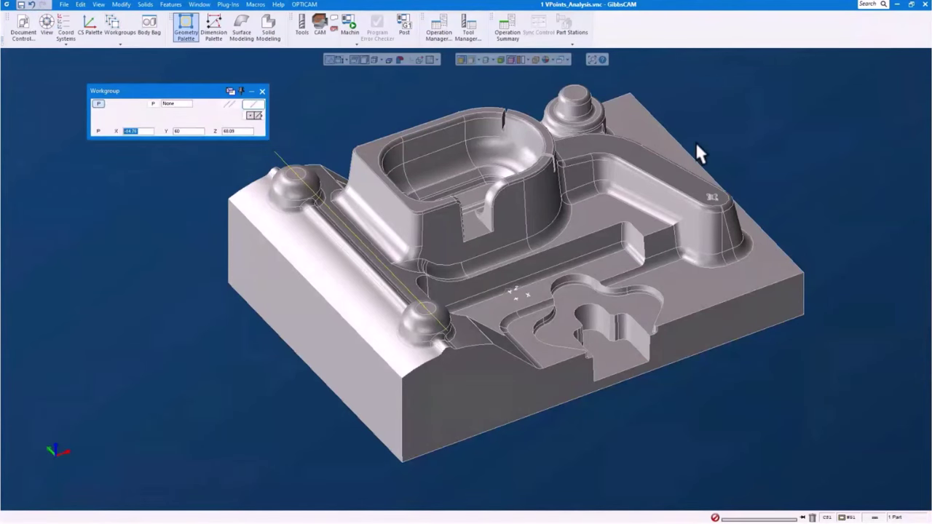
{"action": "scroll", "coordinate": [695, 142], "scroll_direction": "up", "scroll_amount": 5}
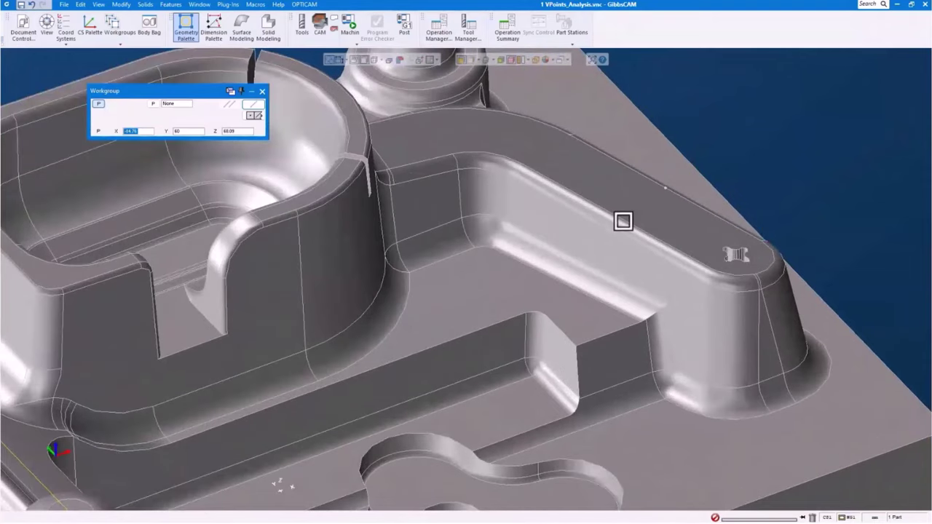
{"action": "left_click", "coordinate": [618, 219]}
{"action": "left_click", "coordinate": [162, 105]}
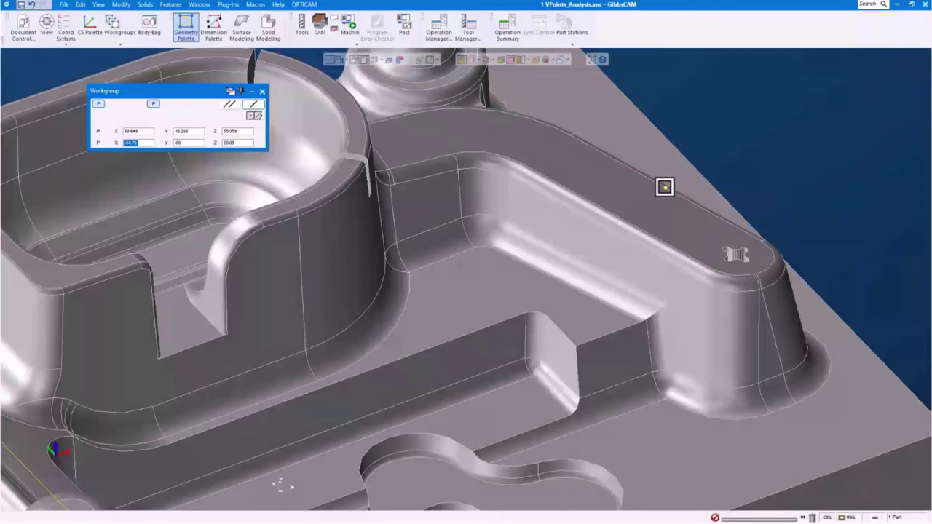
{"action": "left_click", "coordinate": [253, 105]}
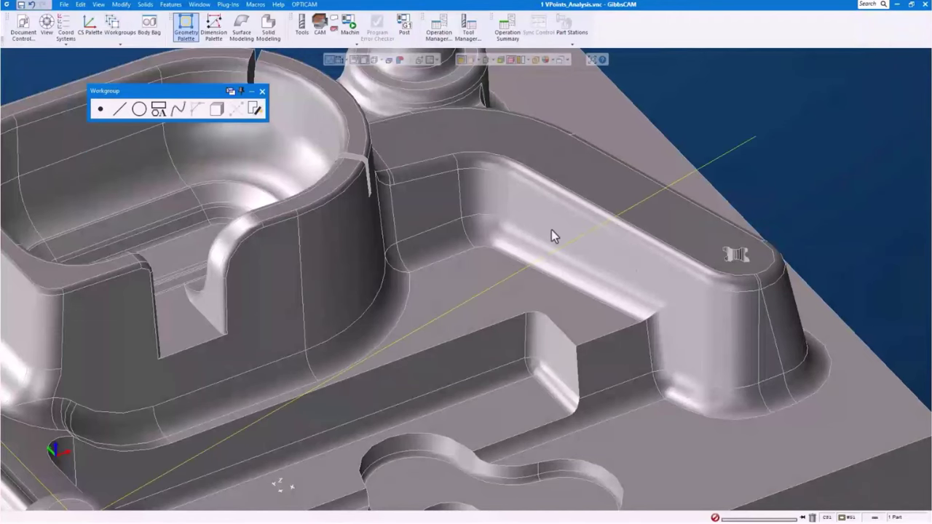
{"action": "scroll", "coordinate": [671, 247], "scroll_direction": "down", "scroll_amount": 5}
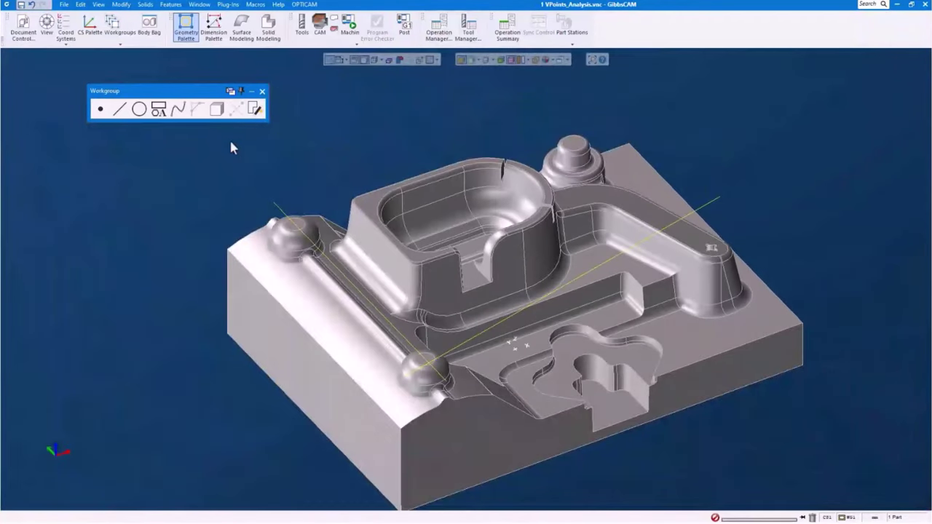
Create a circle by radius and center point on top of the stepped cylindrical boss, then close the geometry palette.
{"action": "left_click", "coordinate": [139, 108]}
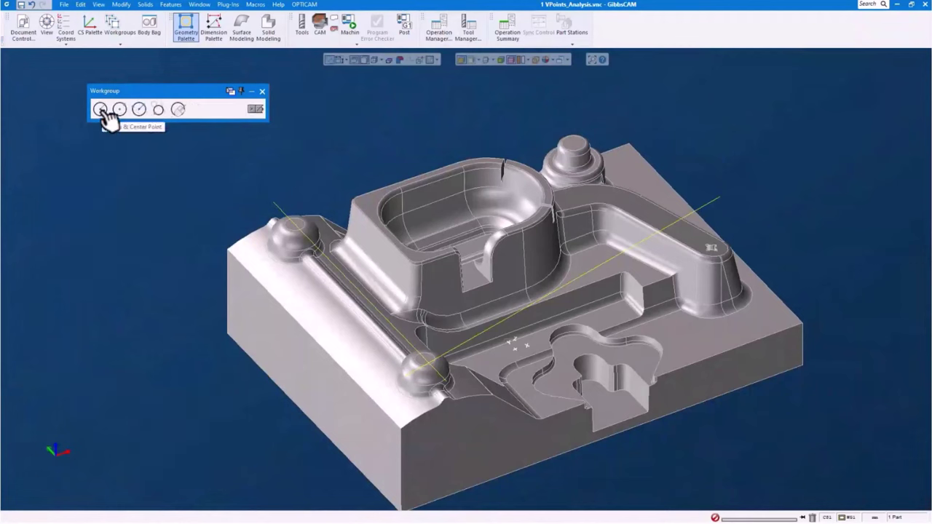
{"action": "left_click", "coordinate": [101, 109]}
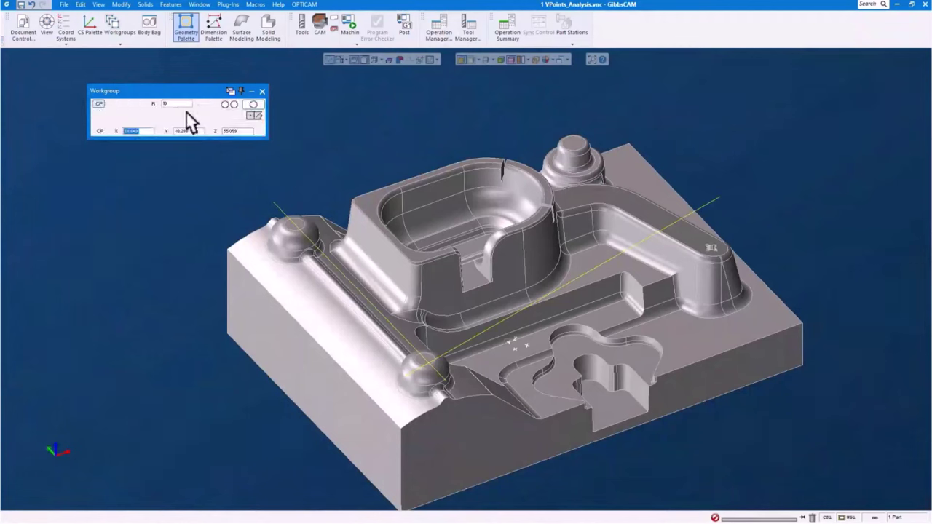
{"action": "left_click", "coordinate": [575, 143]}
{"action": "left_click", "coordinate": [259, 106]}
{"action": "left_click", "coordinate": [263, 92]}
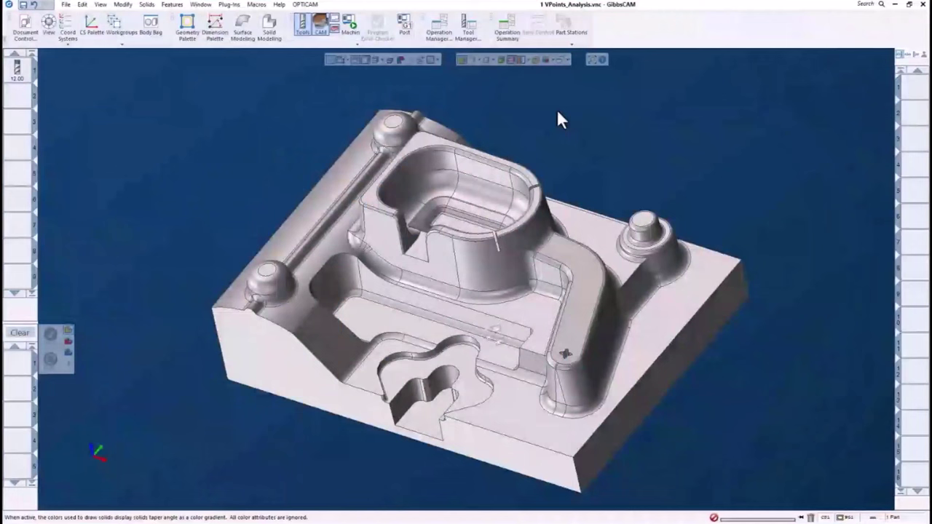
Color the solid by Taper Angle, check the taper angle on the angled arm and adjacent flat face, and view the taper mode options.
{"action": "left_click", "coordinate": [552, 61]}
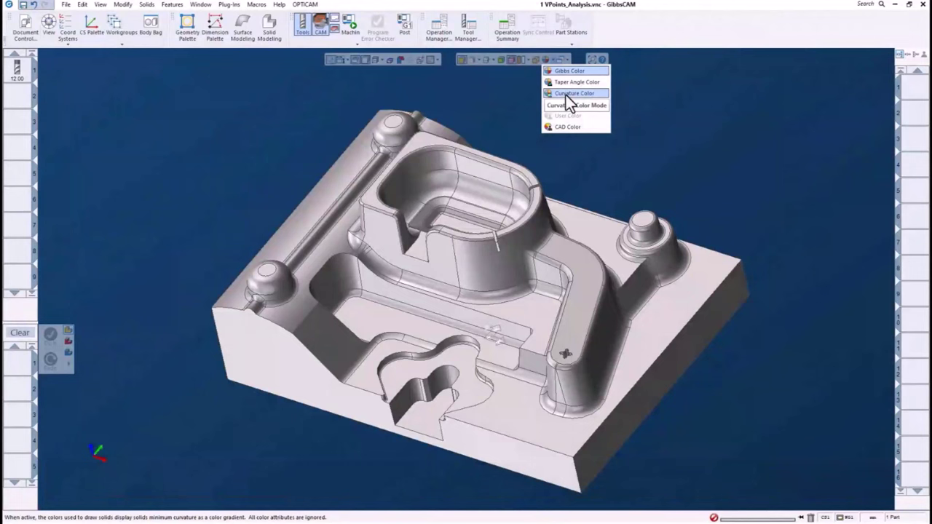
{"action": "left_click", "coordinate": [566, 82]}
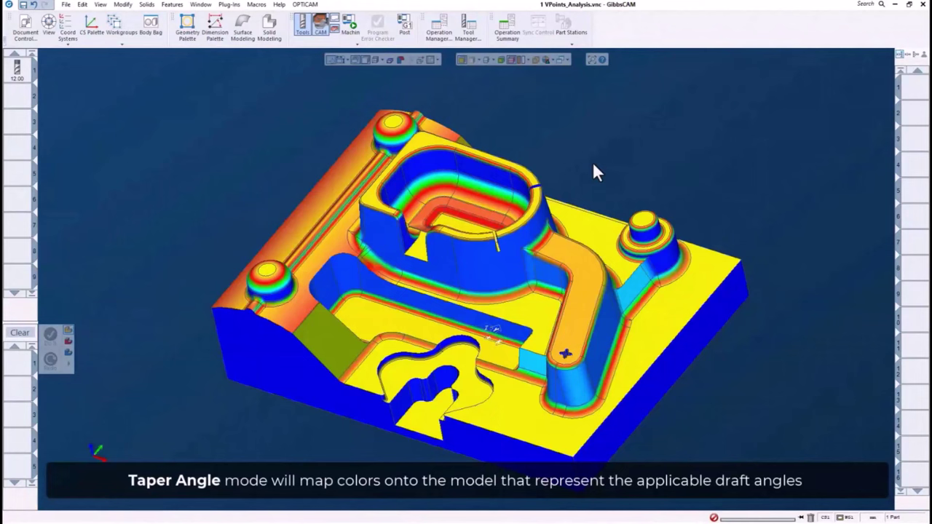
{"action": "mouse_move", "coordinate": [580, 271]}
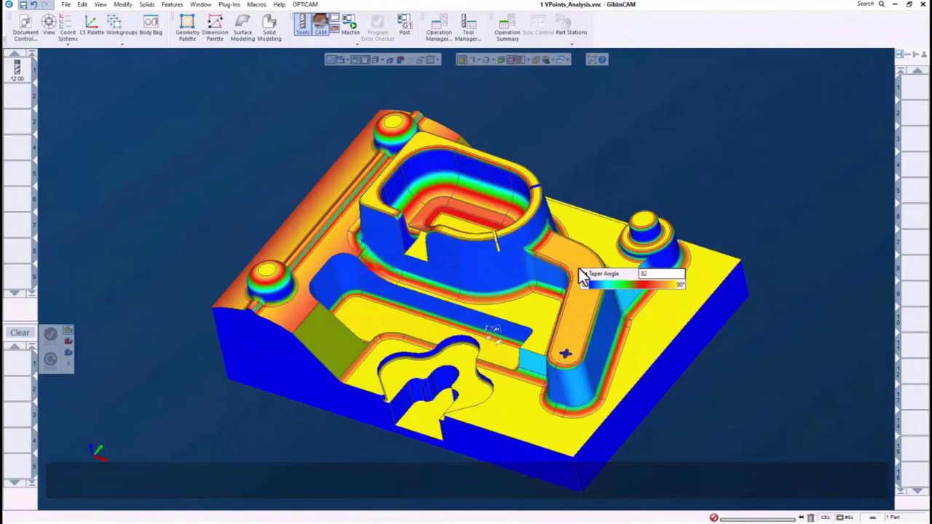
{"action": "mouse_move", "coordinate": [592, 232]}
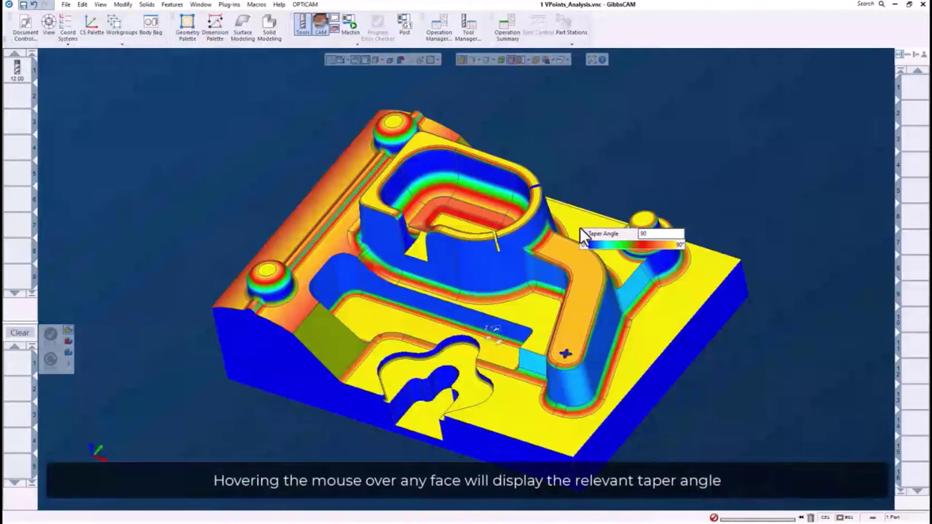
{"action": "left_click", "coordinate": [618, 241]}
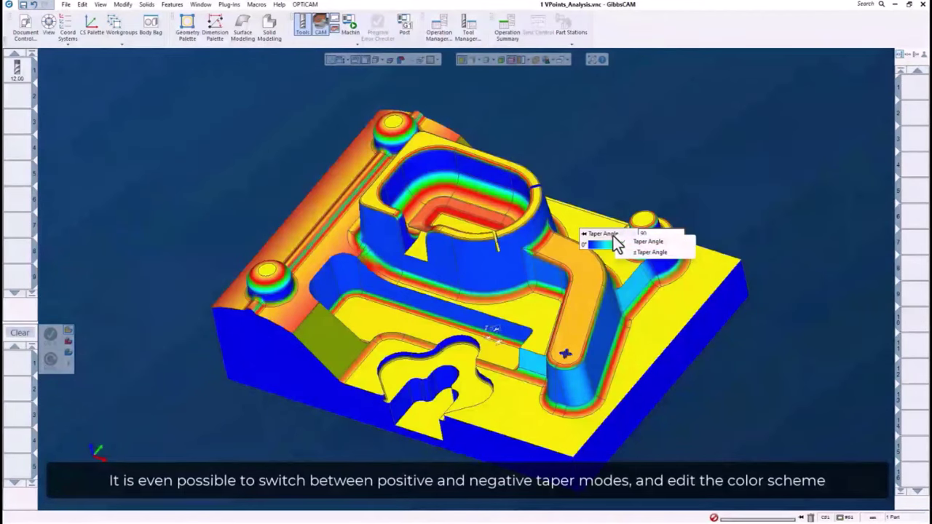
Insert magenta between blue and cyan in the taper angle color ramp and apply it to the model.
{"action": "right_click", "coordinate": [607, 251]}
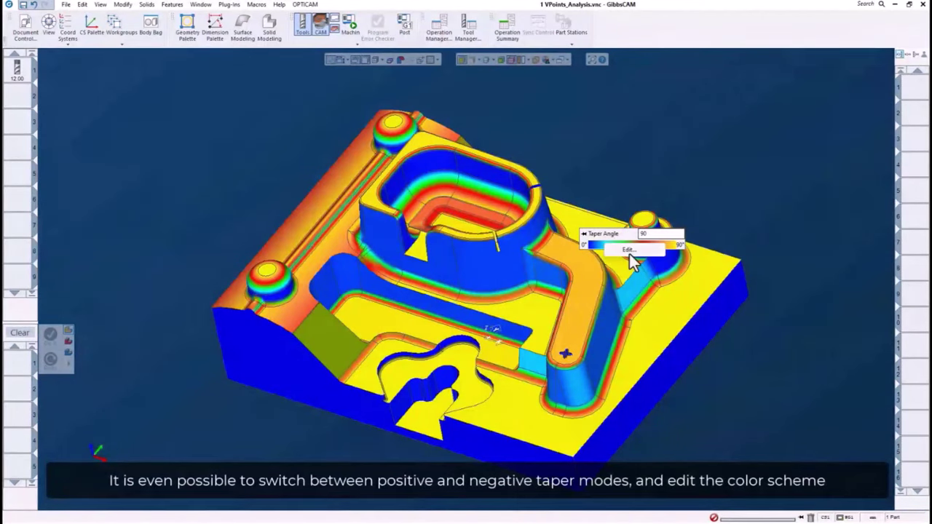
{"action": "left_click", "coordinate": [628, 250]}
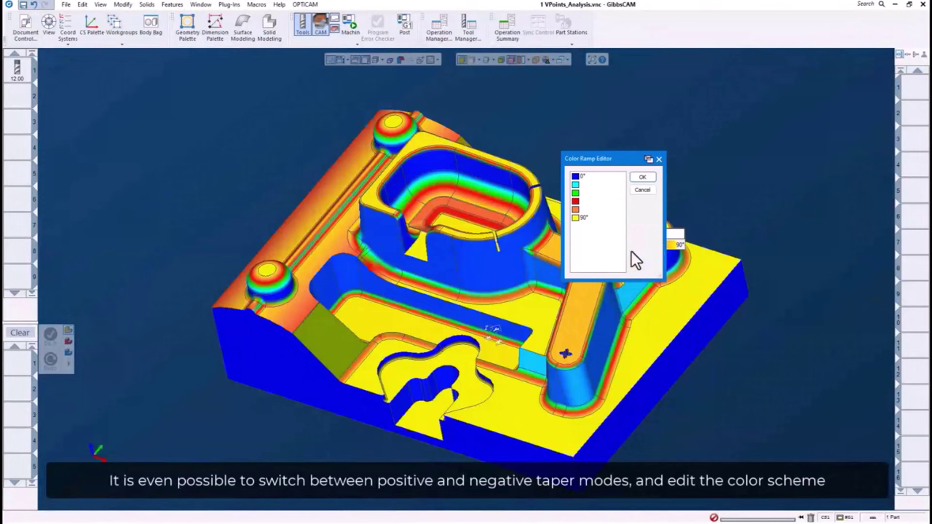
{"action": "right_click", "coordinate": [578, 195]}
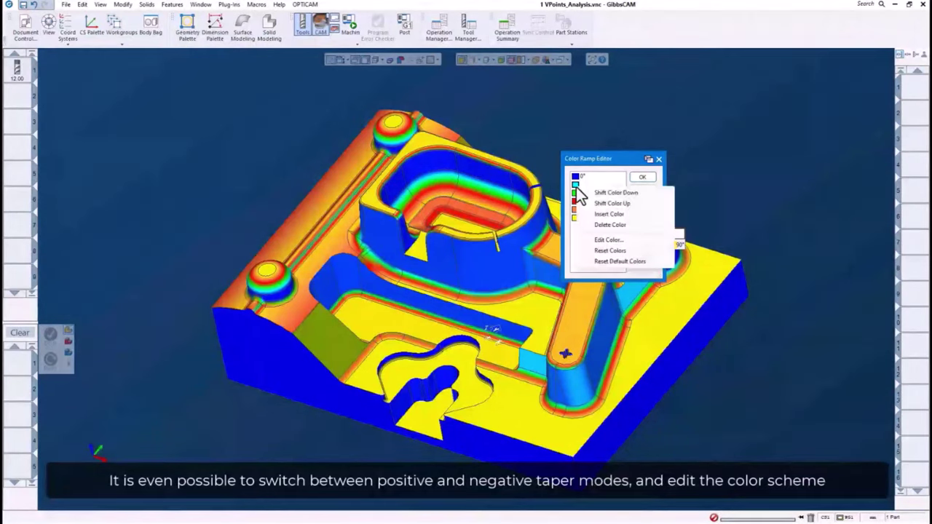
{"action": "left_click", "coordinate": [605, 215]}
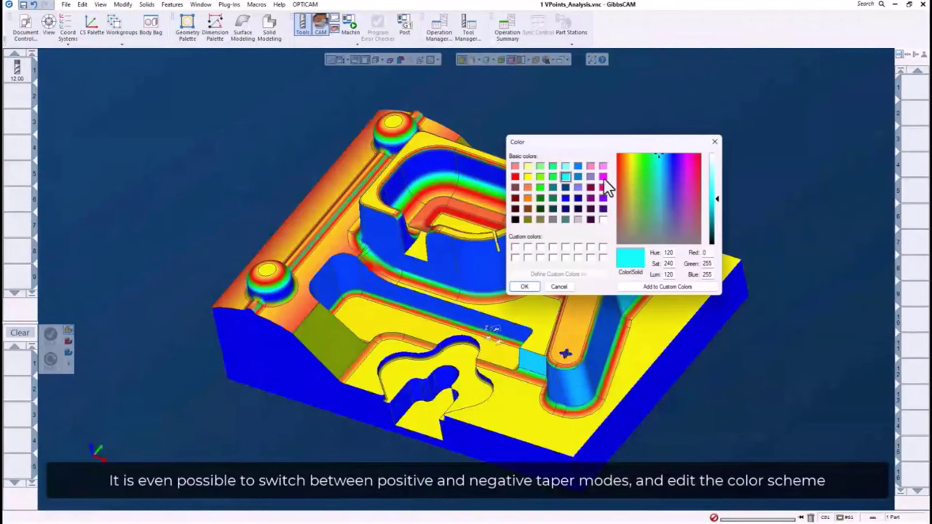
{"action": "left_click", "coordinate": [603, 177]}
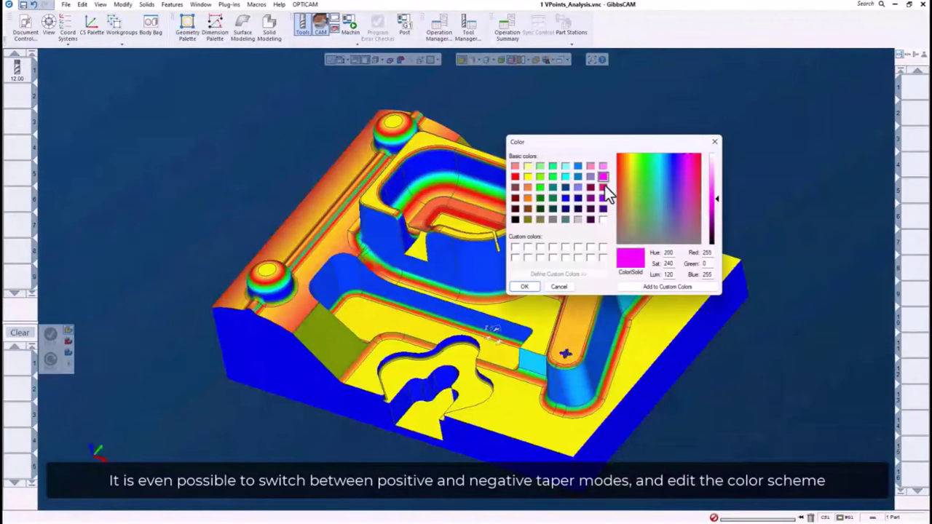
{"action": "left_click", "coordinate": [525, 287]}
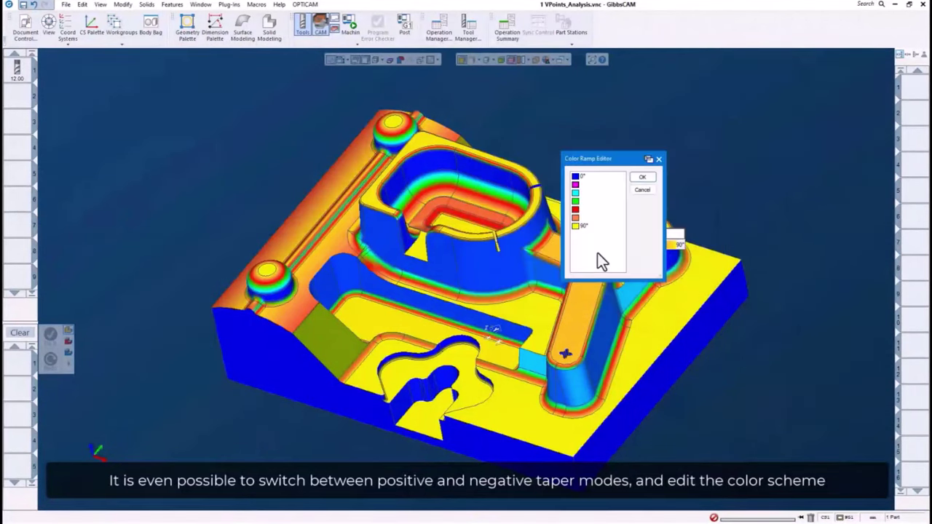
{"action": "left_click", "coordinate": [641, 179]}
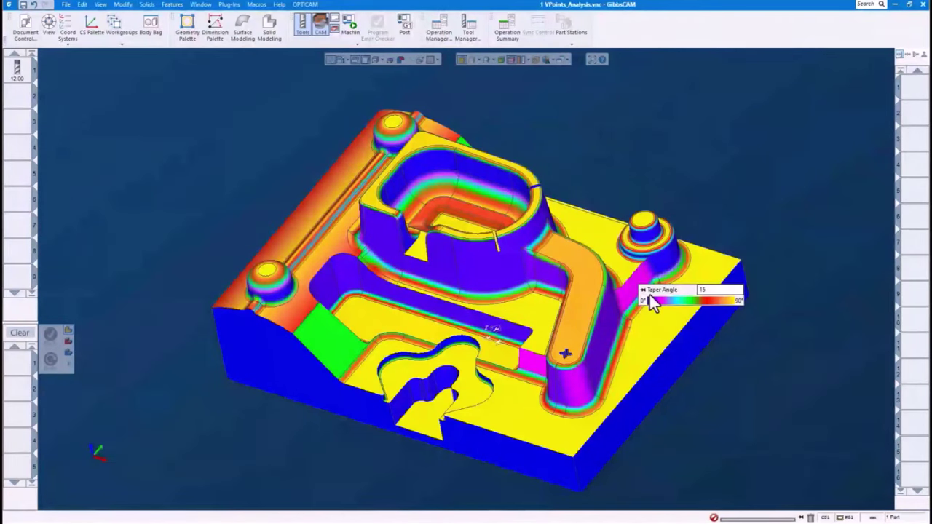
Reset the taper angle color ramp to the default colors and apply it.
{"action": "right_click", "coordinate": [663, 302]}
{"action": "left_click", "coordinate": [673, 305]}
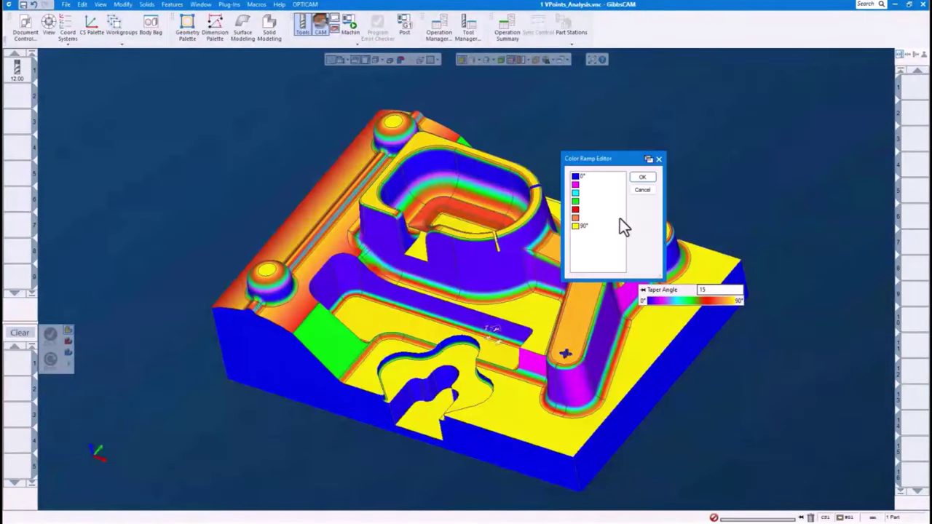
{"action": "right_click", "coordinate": [579, 202]}
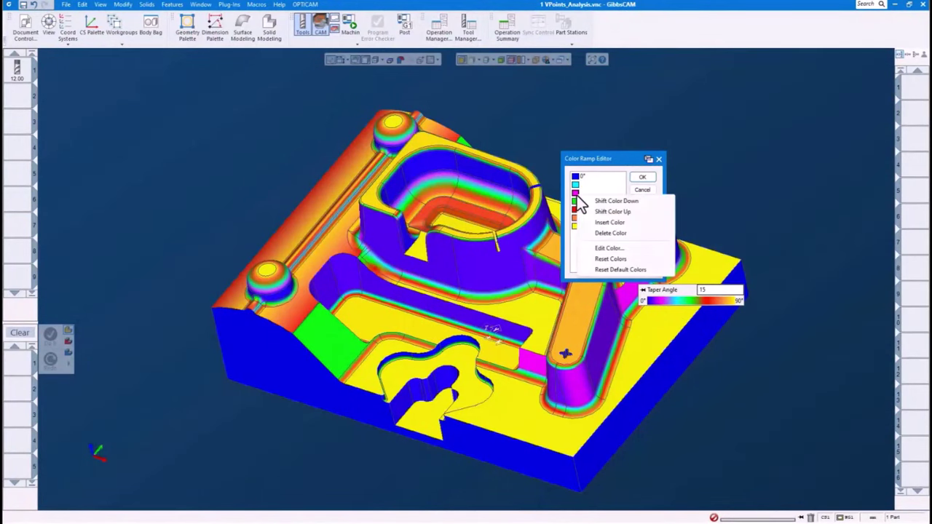
{"action": "left_click", "coordinate": [620, 271]}
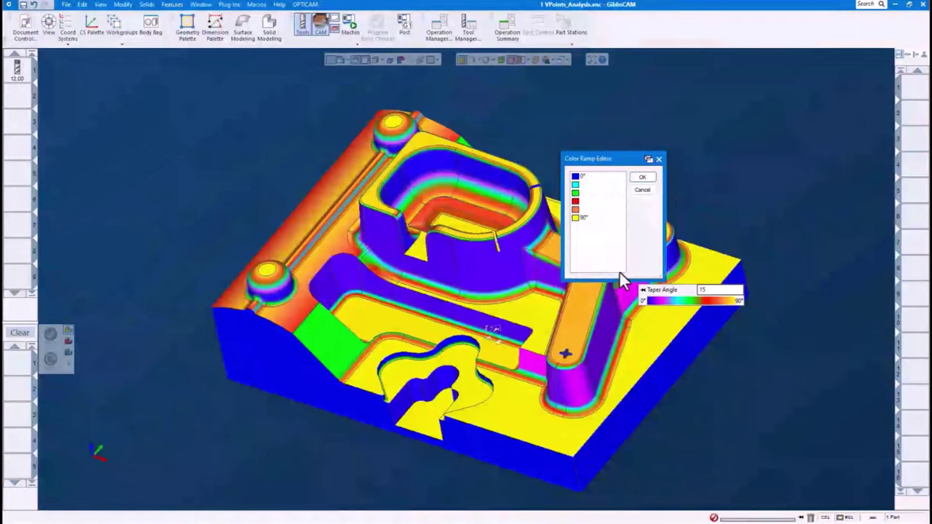
{"action": "left_click", "coordinate": [642, 178]}
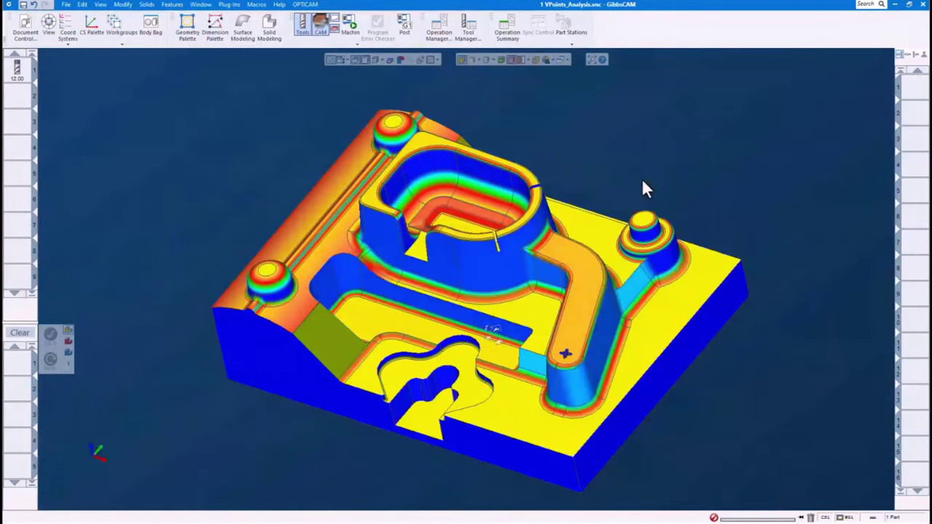
Color the solid by Curvature and check the mean curvature on the pocket's rounded outer wall and near the stepped boss.
{"action": "left_click", "coordinate": [553, 60]}
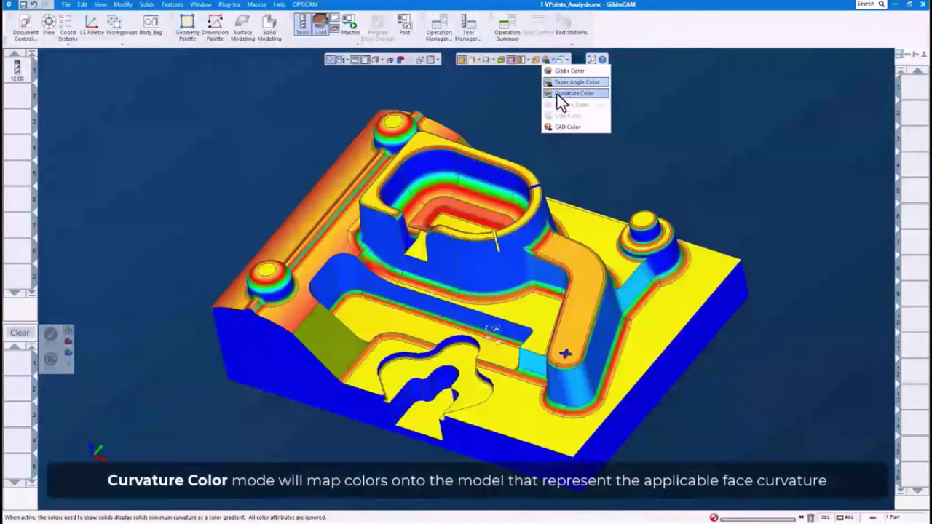
{"action": "left_click", "coordinate": [557, 94]}
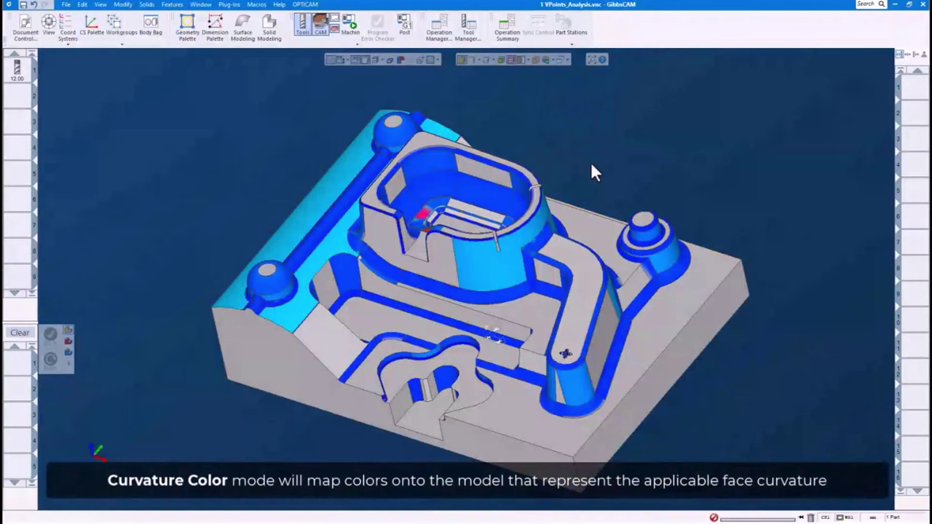
{"action": "middle_click_drag", "start_coordinate": [593, 172], "coordinate": [669, 220]}
{"action": "mouse_move", "coordinate": [495, 273]}
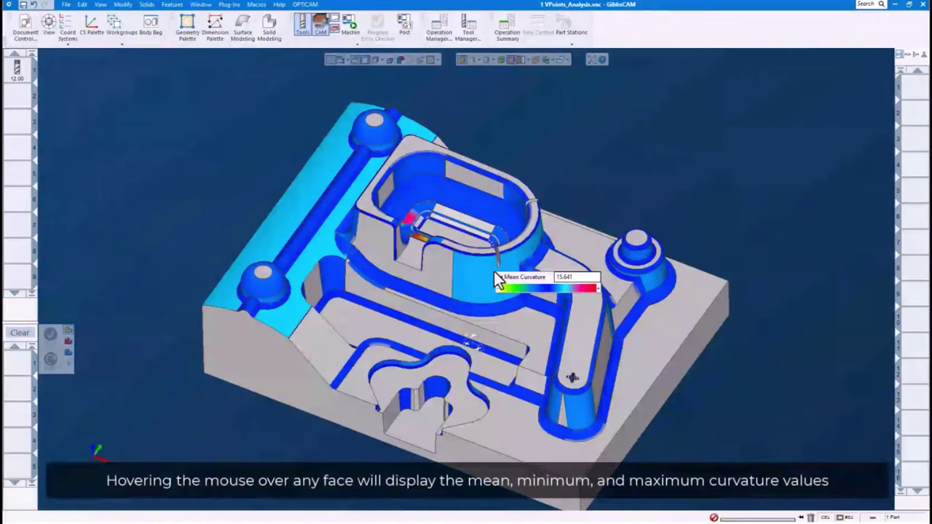
{"action": "mouse_move", "coordinate": [628, 277]}
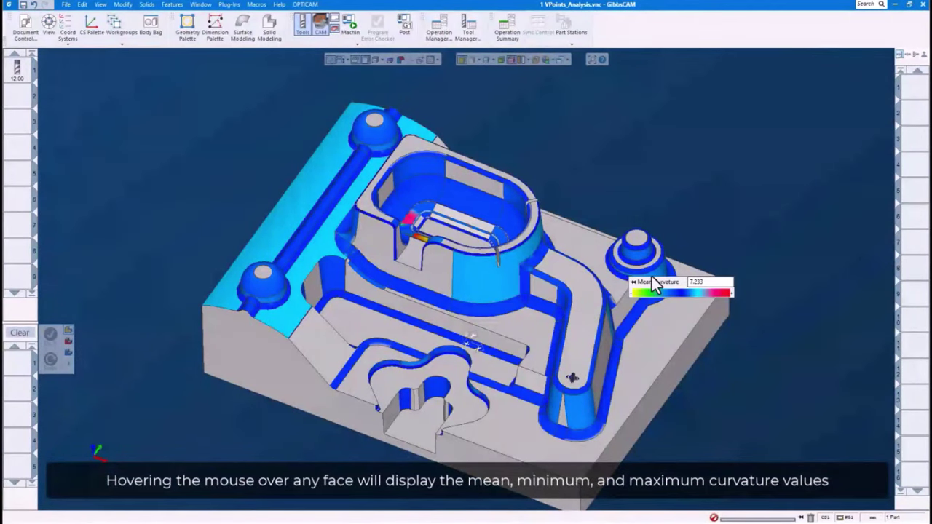
Change the curvature display to Min Curvature and check the value on the pocket's rounded outer wall.
{"action": "left_click", "coordinate": [647, 281]}
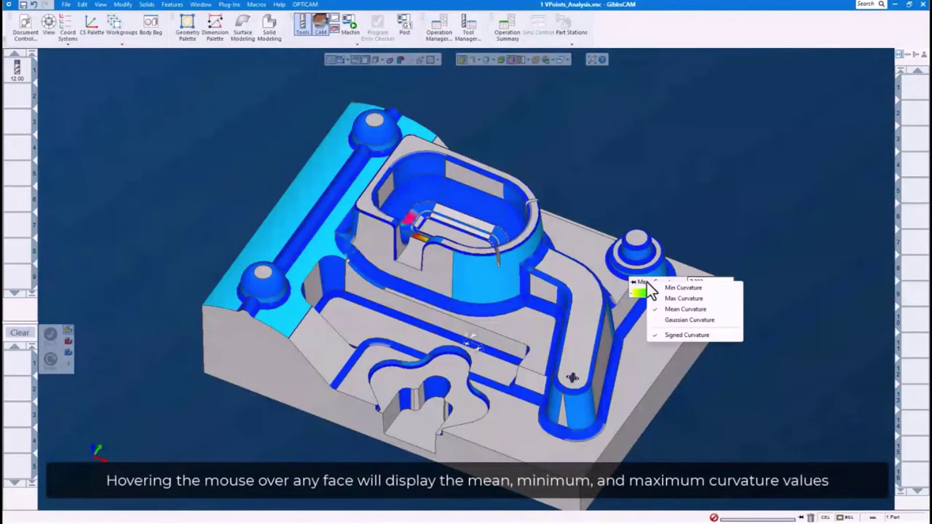
{"action": "left_click", "coordinate": [683, 289]}
{"action": "mouse_move", "coordinate": [495, 290]}
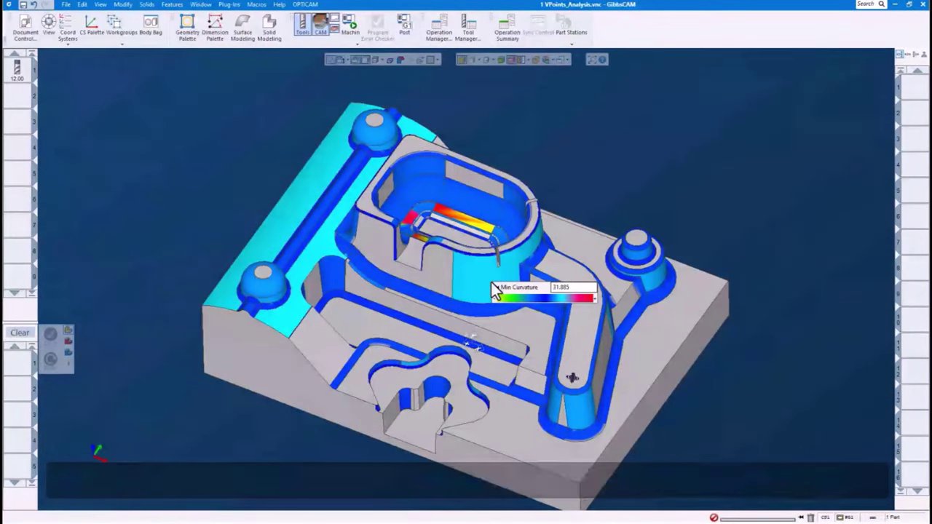
Display the mold part's Max Curvature and return the color display to Mean Curvature.
{"action": "mouse_move", "coordinate": [422, 195]}
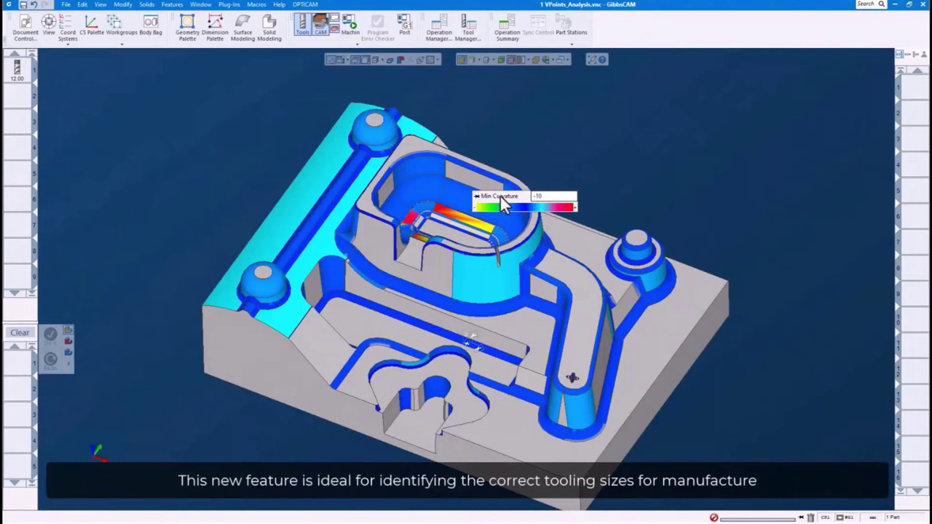
{"action": "left_click", "coordinate": [500, 197]}
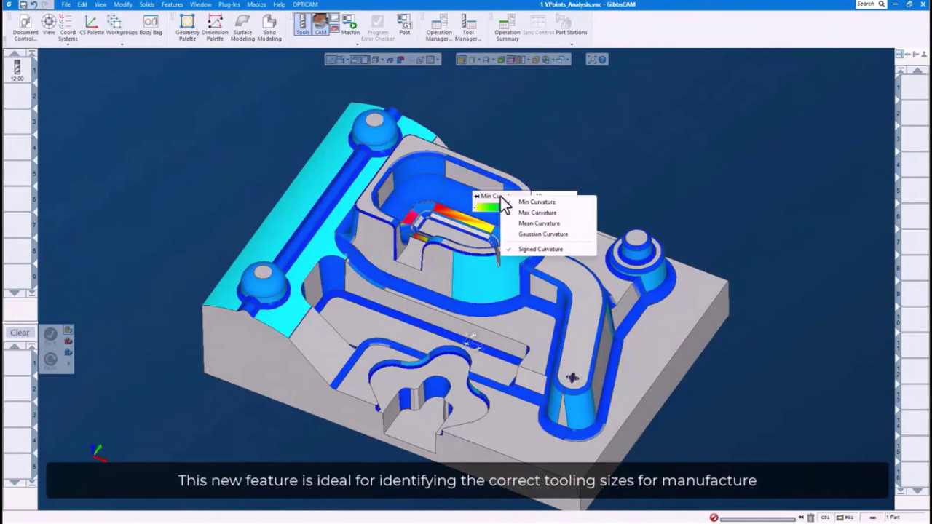
{"action": "left_click", "coordinate": [537, 213]}
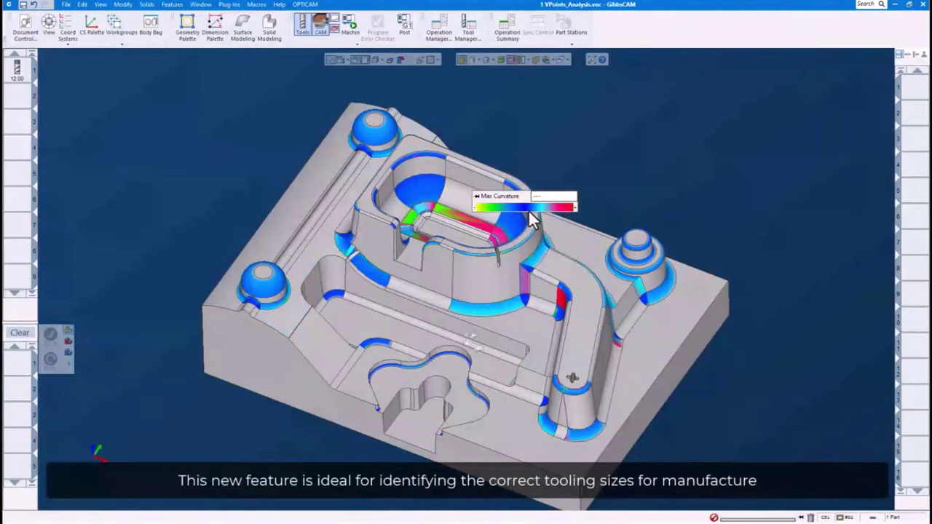
{"action": "left_click", "coordinate": [516, 205]}
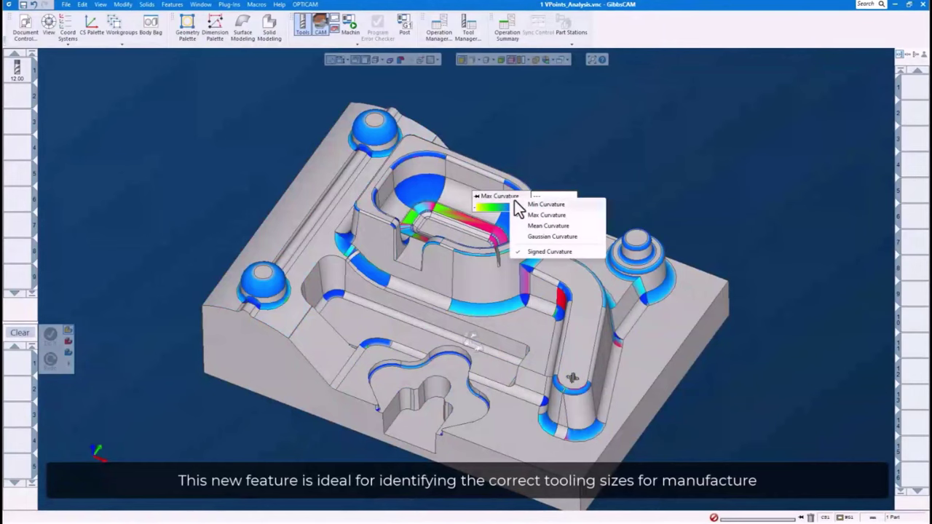
{"action": "left_click", "coordinate": [525, 225]}
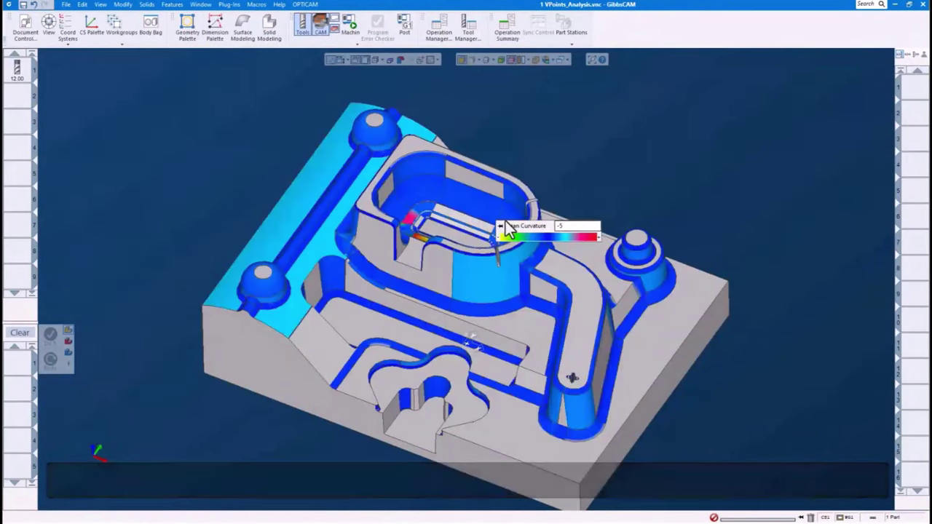
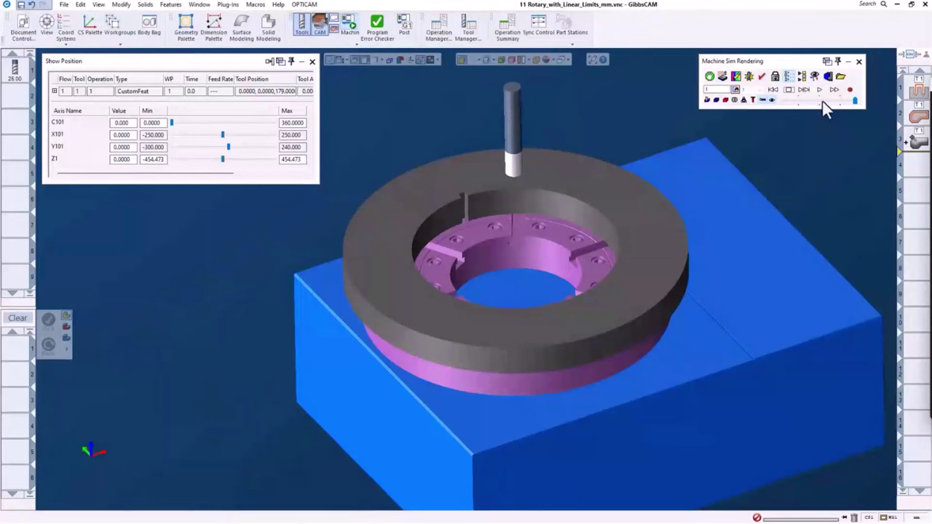
Run the machine simulation of the ring part's operations, stop it during the third operation, and close the simulation.
{"action": "left_click", "coordinate": [820, 89]}
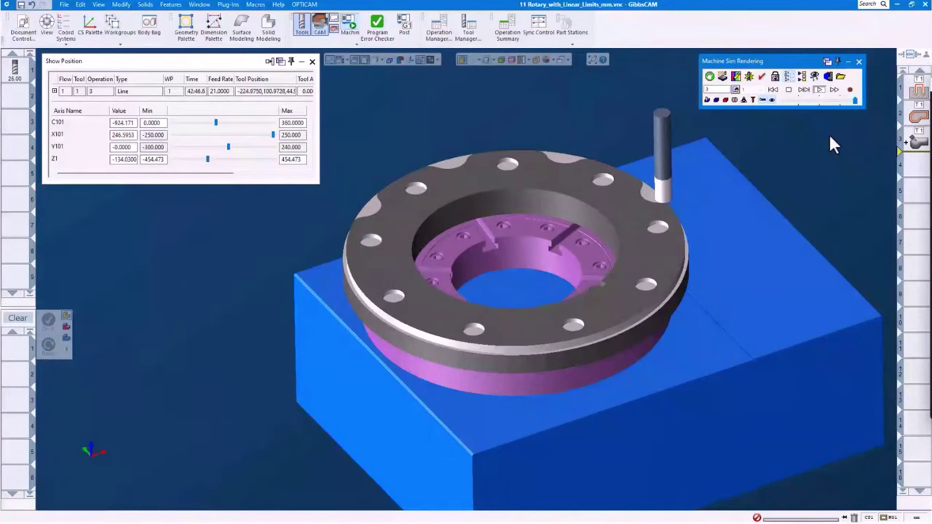
{"action": "left_click", "coordinate": [788, 89]}
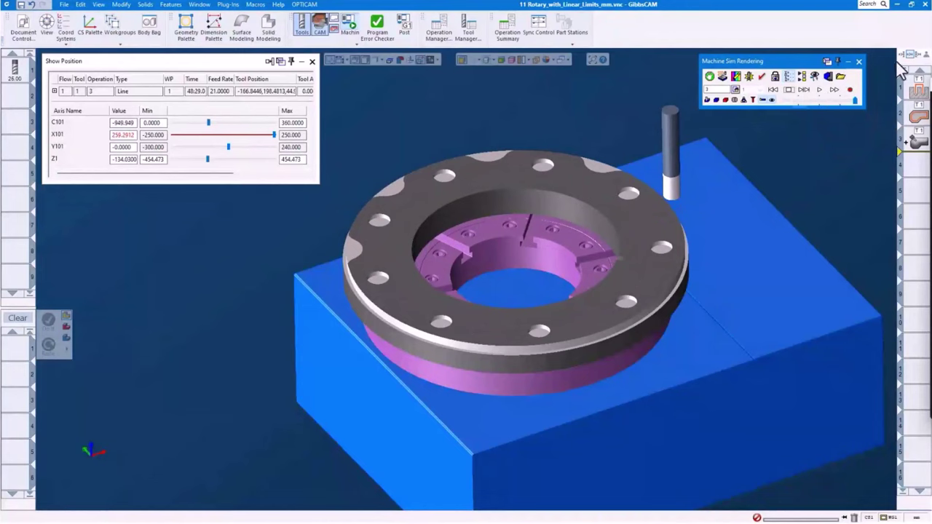
{"action": "left_click", "coordinate": [859, 62]}
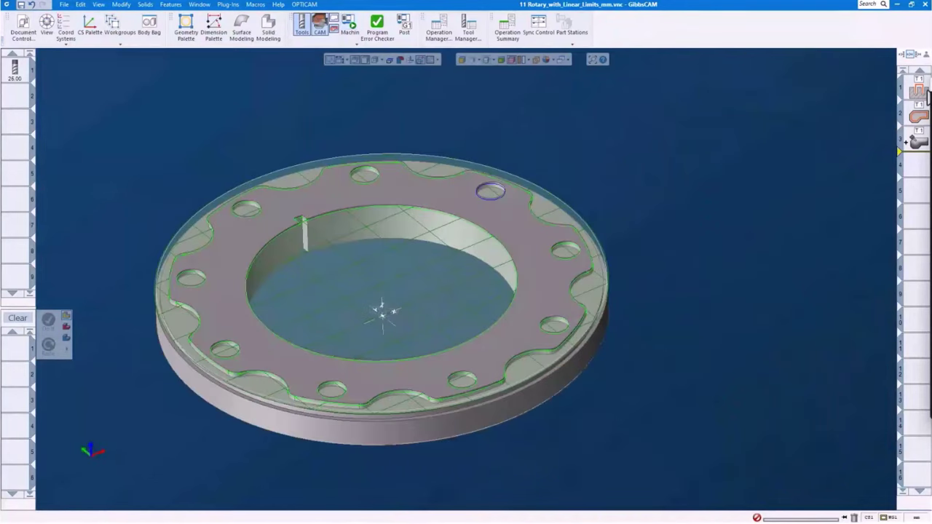
Set the Holes process's at-singularity starting alignment to a Rotary Axis Angle of -105 and reprocess the operation.
{"action": "double_click", "coordinate": [918, 89]}
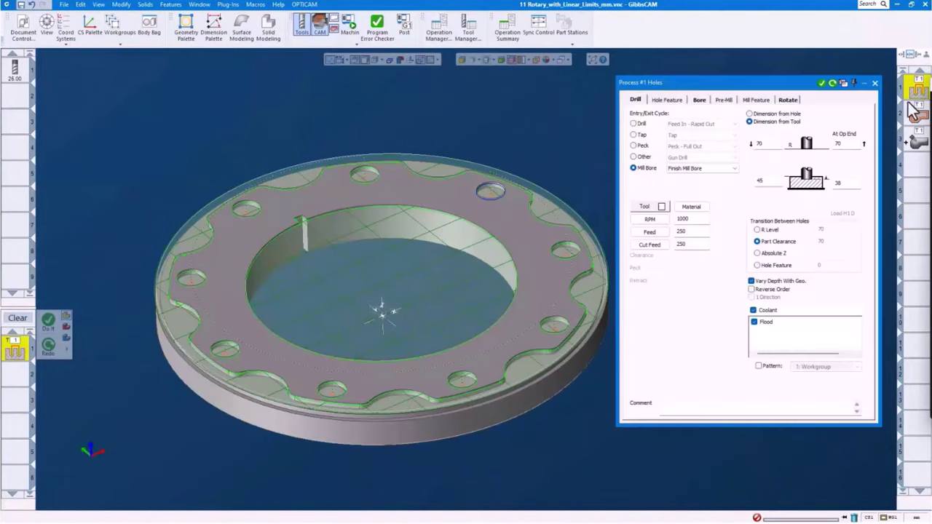
{"action": "left_click", "coordinate": [789, 101]}
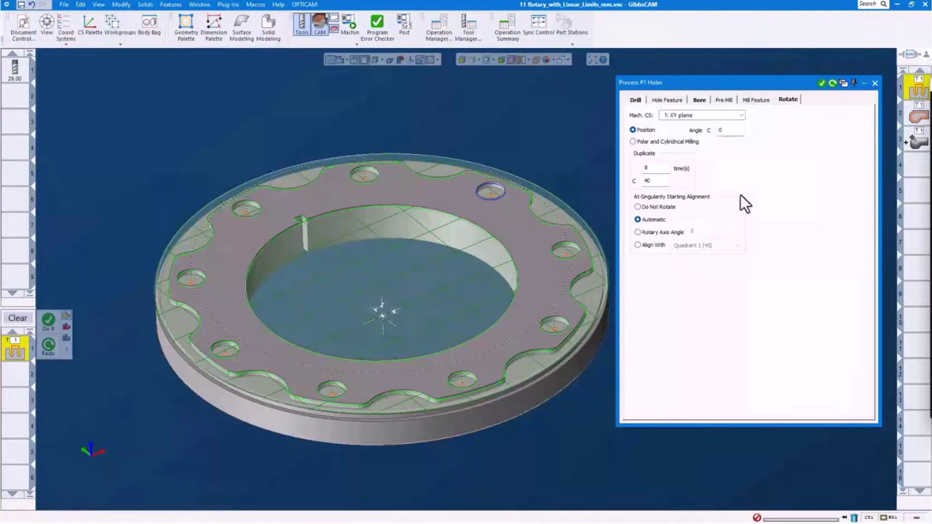
{"action": "left_click", "coordinate": [638, 232]}
{"action": "double_click", "coordinate": [702, 232]}
{"action": "type", "text": "-105"}
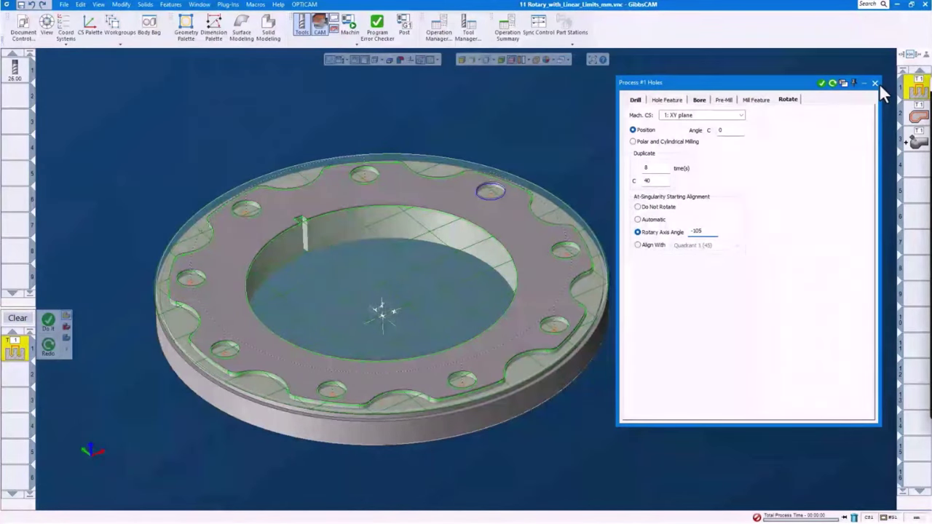
{"action": "left_click", "coordinate": [877, 83]}
Run the machine simulation of the hole operation on the ring and rewind it to the start.
{"action": "left_click", "coordinate": [352, 28]}
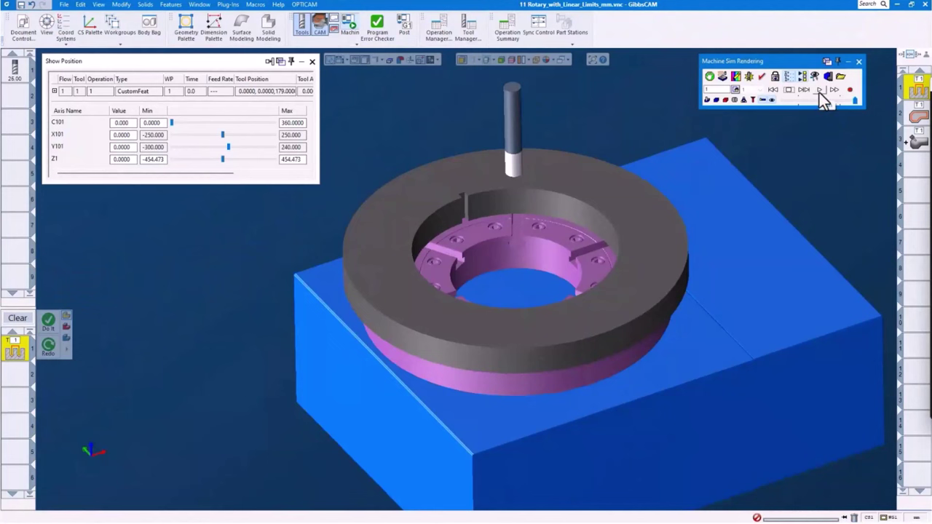
{"action": "left_click", "coordinate": [820, 93]}
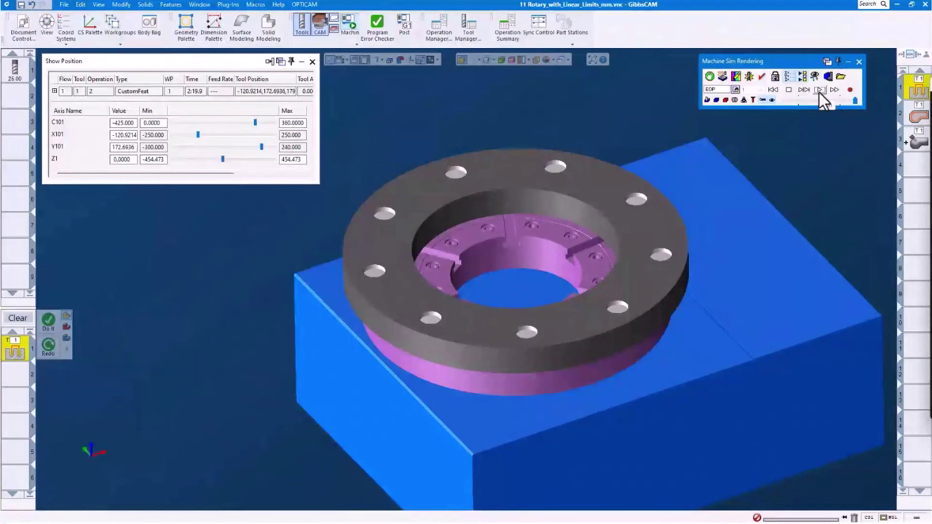
{"action": "left_click", "coordinate": [771, 89]}
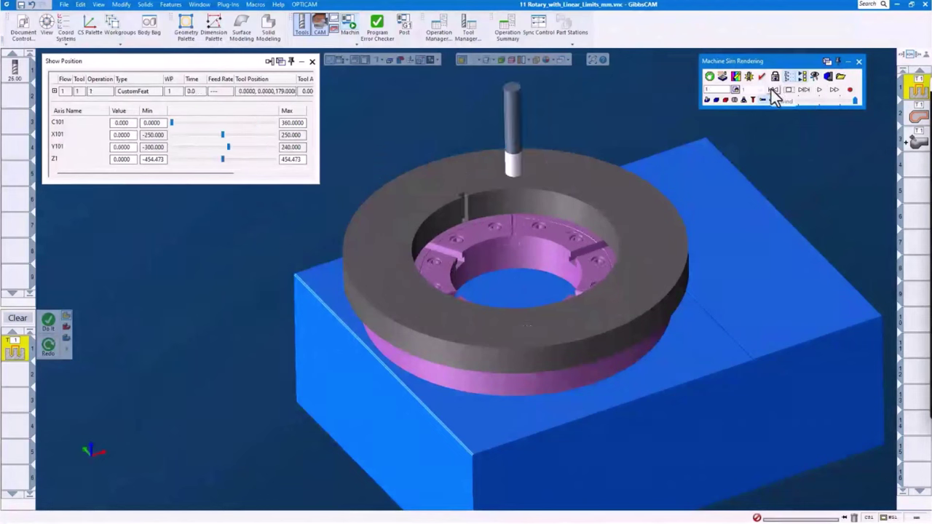
Run the machine simulation of the contour operation around the ring's outer edge, rewind it, and close the simulation.
{"action": "left_click", "coordinate": [917, 115]}
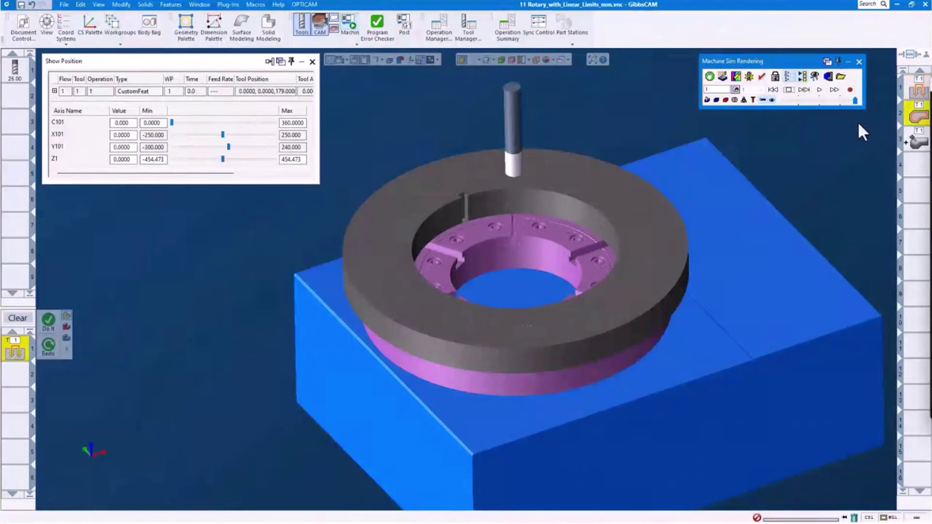
{"action": "left_click", "coordinate": [820, 89]}
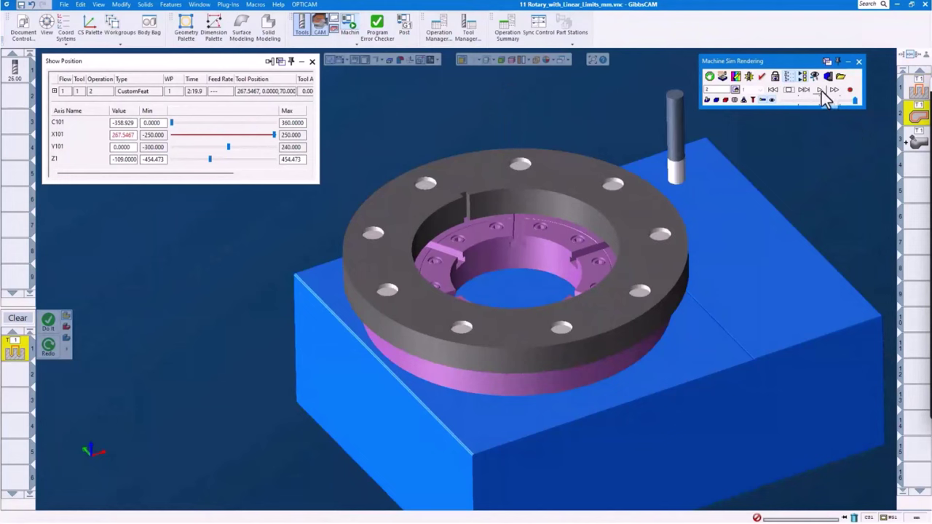
{"action": "left_click", "coordinate": [821, 89]}
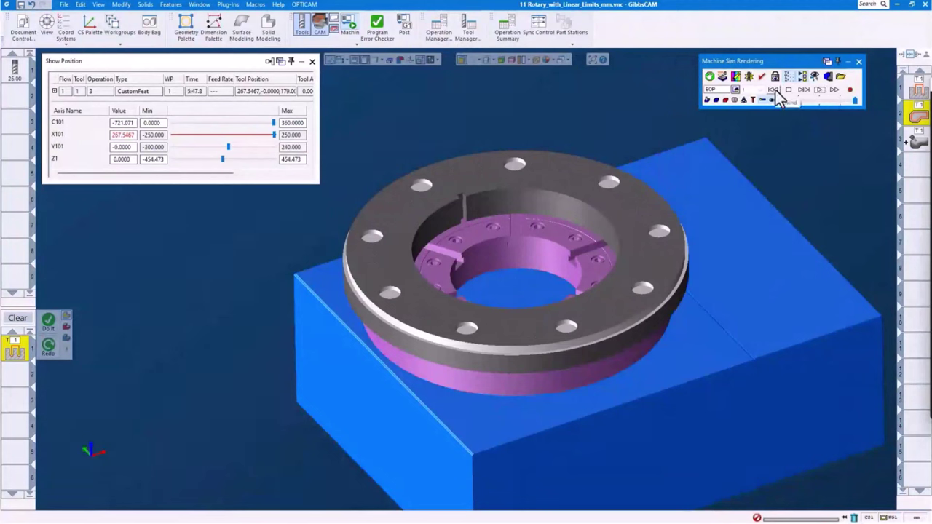
{"action": "left_click", "coordinate": [775, 90]}
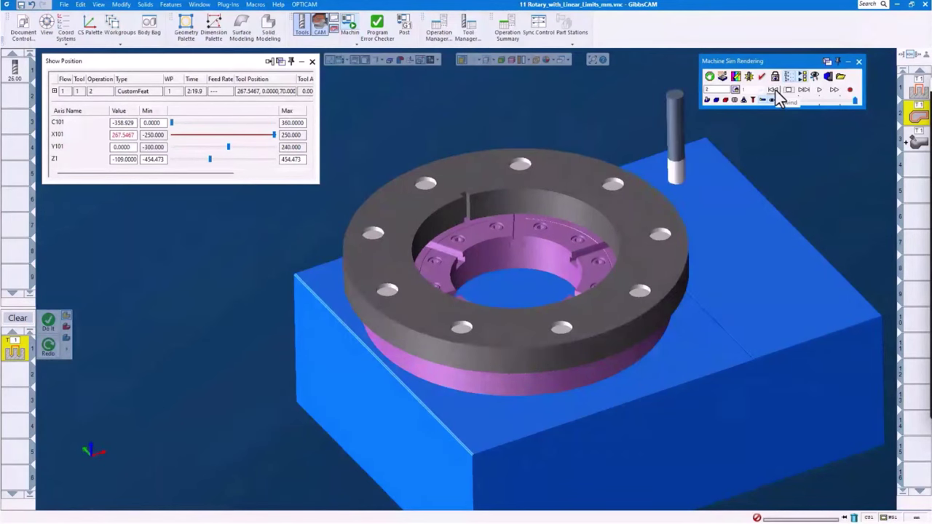
{"action": "left_click", "coordinate": [859, 61]}
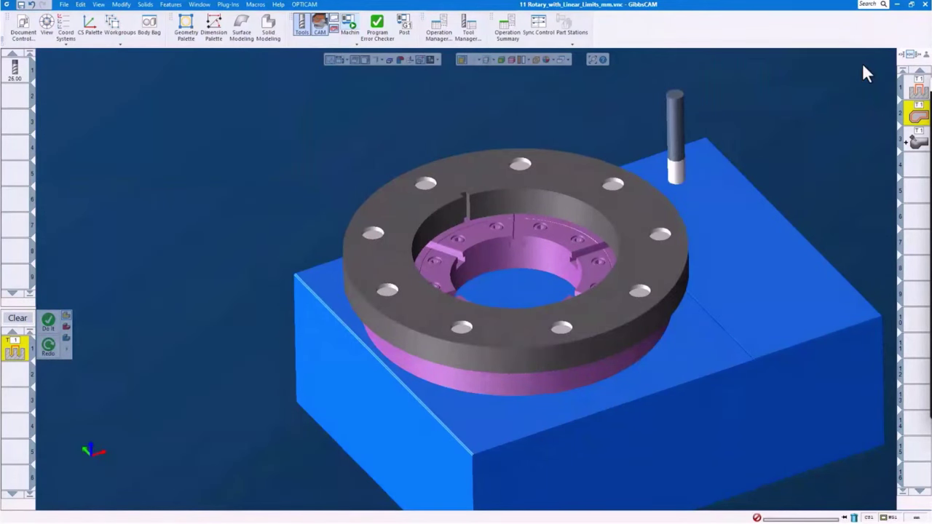
Align the Contour process's at-singularity start with Quadrant 1 (45) and reprocess the operation.
{"action": "double_click", "coordinate": [919, 118]}
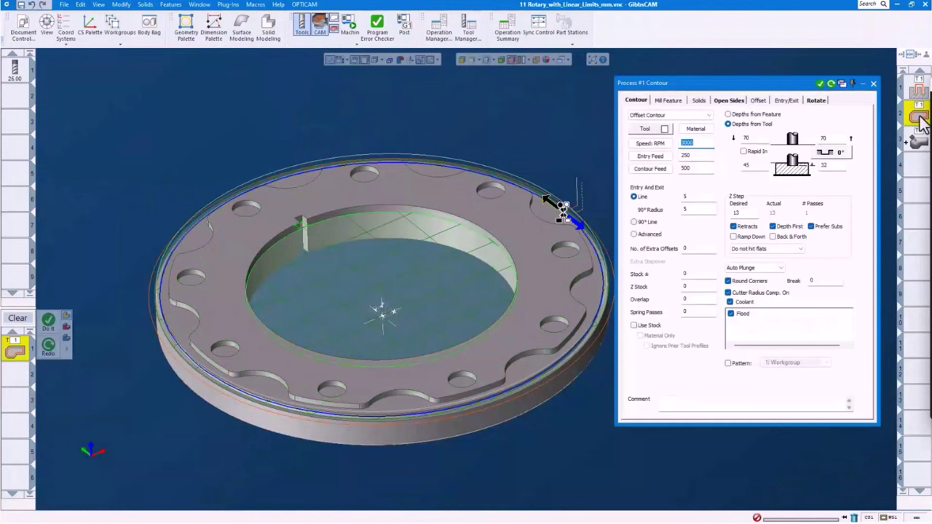
{"action": "left_click", "coordinate": [816, 100]}
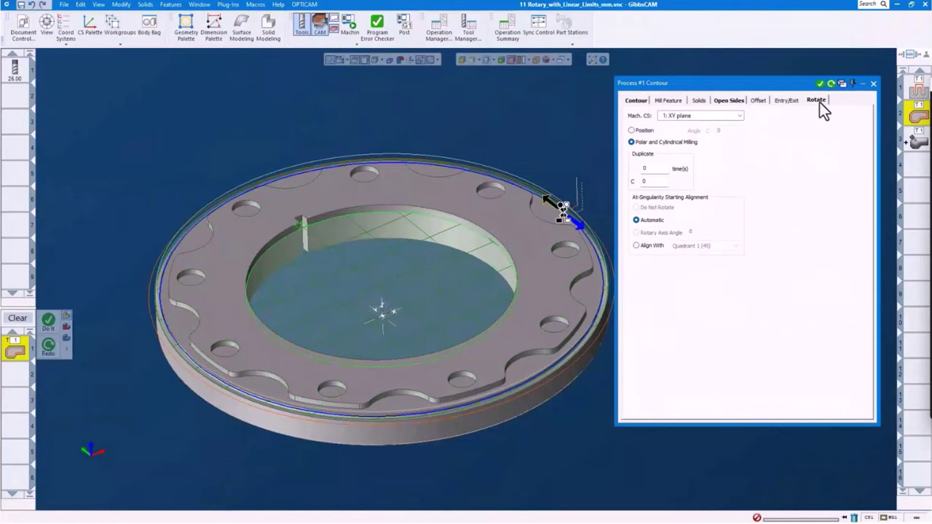
{"action": "left_click", "coordinate": [639, 247]}
{"action": "left_click", "coordinate": [740, 244]}
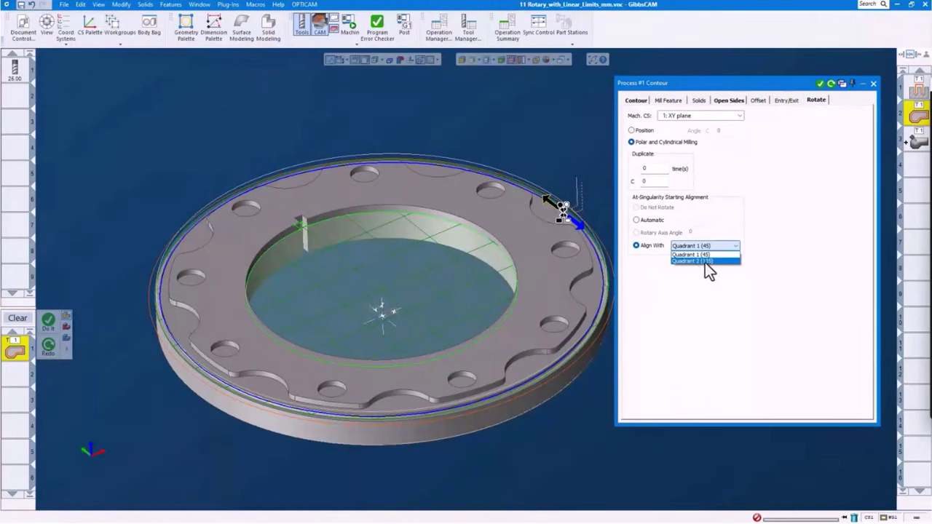
{"action": "left_click", "coordinate": [712, 255]}
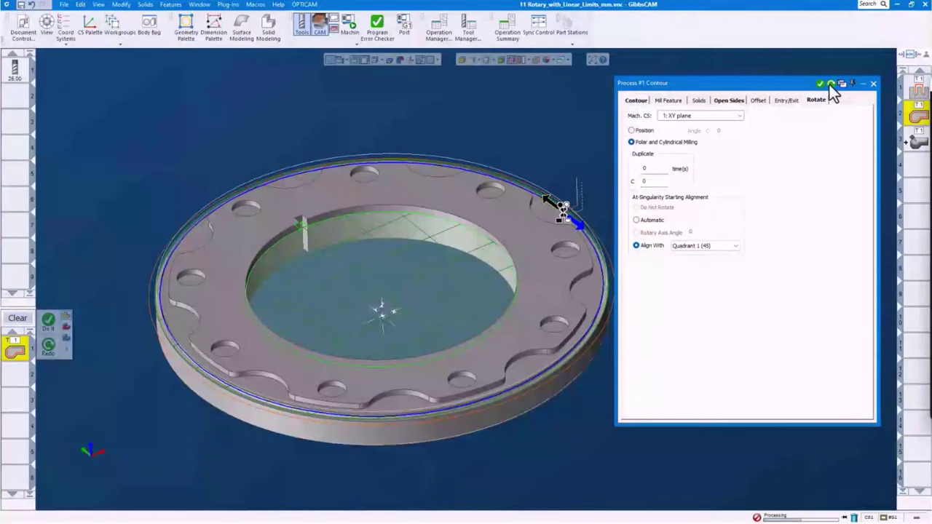
{"action": "left_click", "coordinate": [873, 84]}
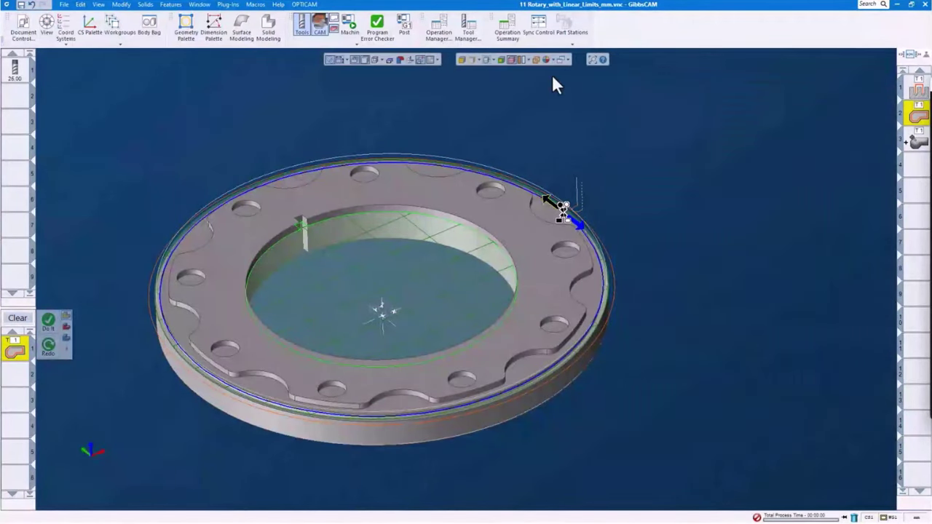
Check the realigned contour operation in the machine simulation and close the simulation.
{"action": "left_click", "coordinate": [353, 30]}
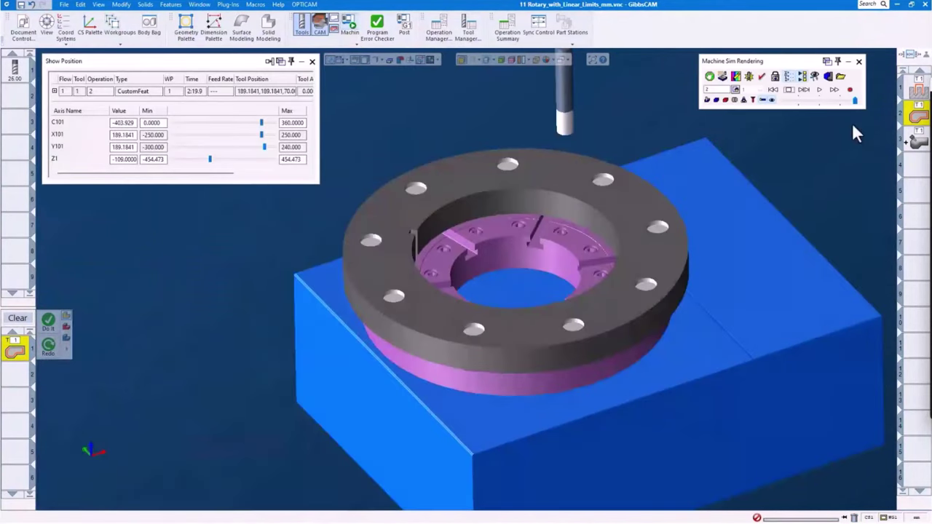
{"action": "left_click", "coordinate": [819, 90]}
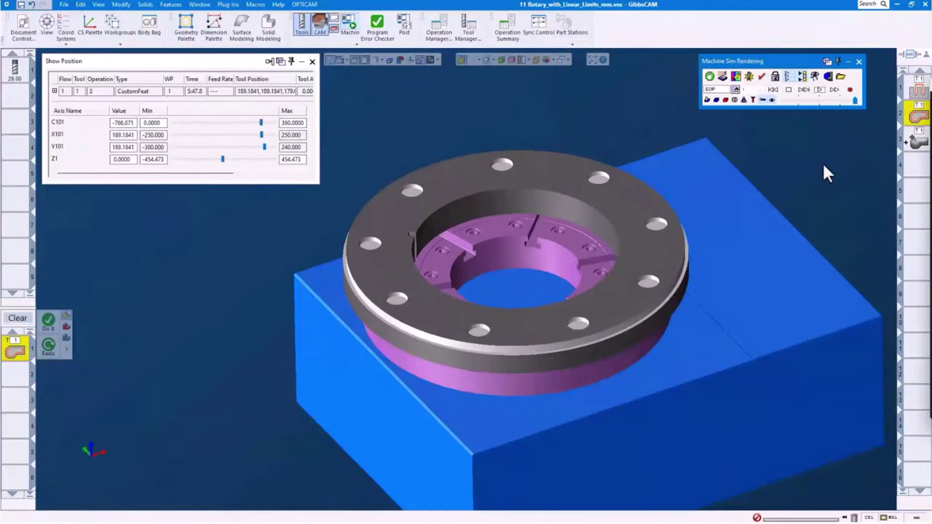
{"action": "left_click", "coordinate": [859, 62]}
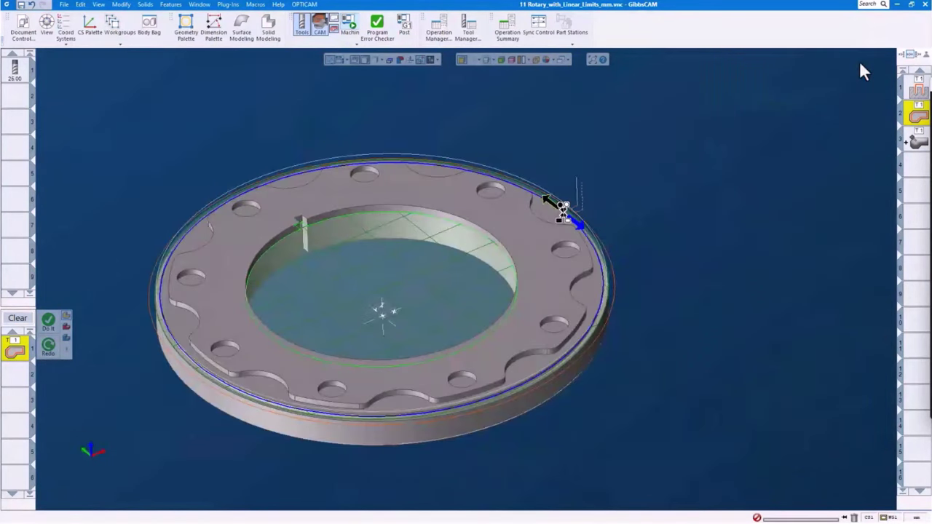
Align the 5-axis process's at-singularity start with Quadrant 2 (135) and reprocess the operation.
{"action": "left_click", "coordinate": [919, 141]}
{"action": "double_click", "coordinate": [919, 140]}
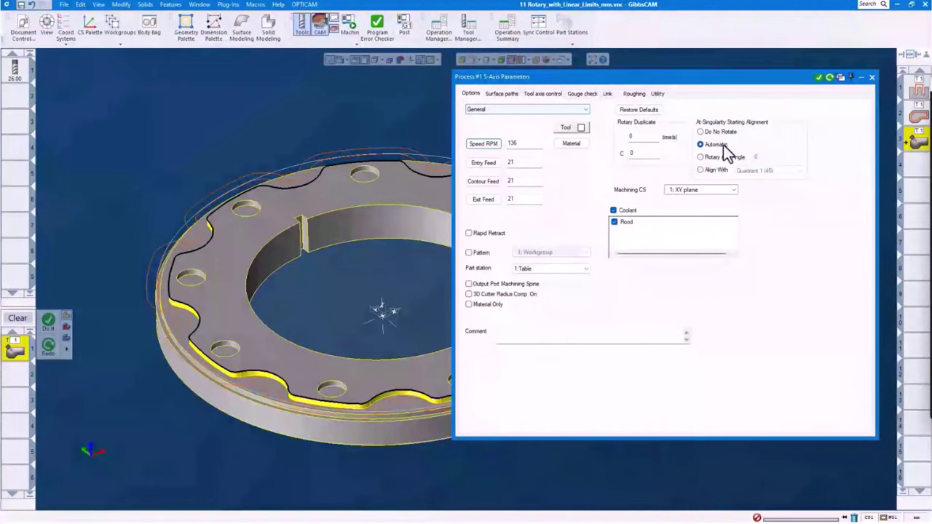
{"action": "left_click", "coordinate": [705, 170]}
{"action": "left_click", "coordinate": [737, 172]}
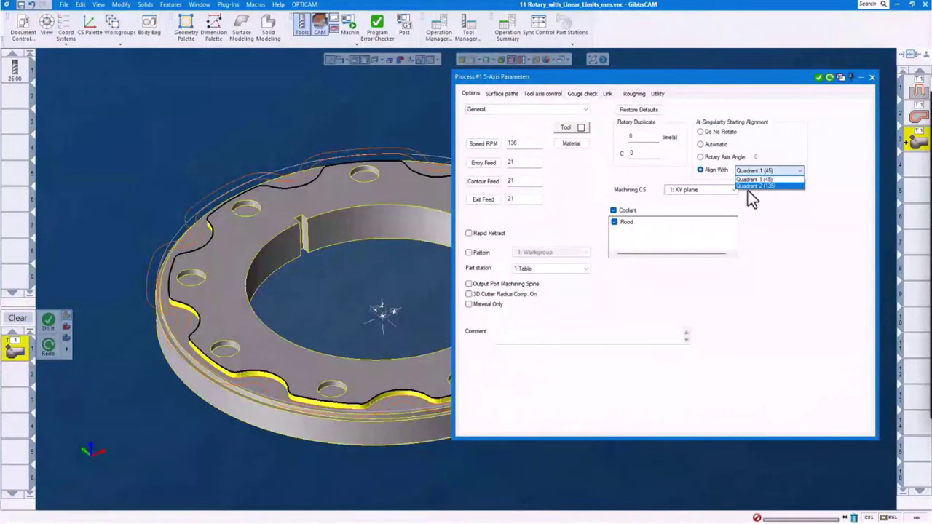
{"action": "left_click", "coordinate": [751, 186]}
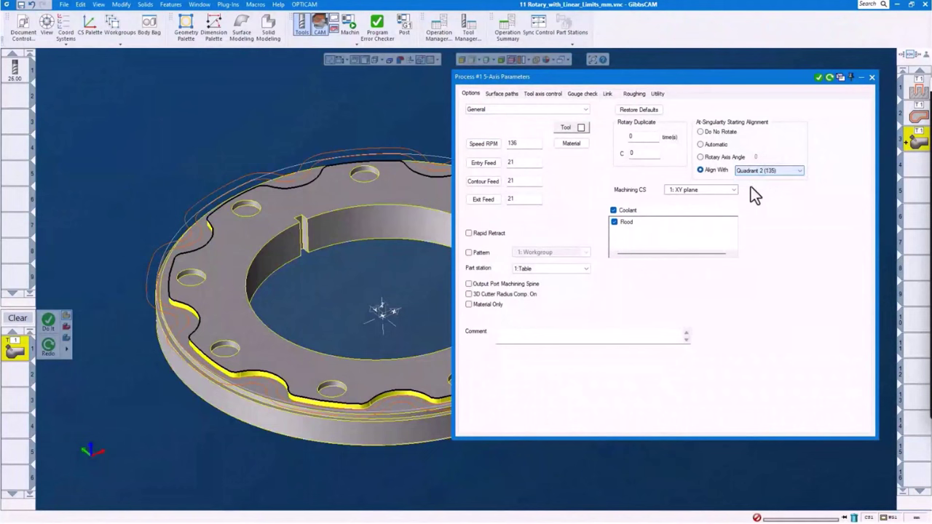
{"action": "left_click", "coordinate": [829, 77]}
{"action": "left_click", "coordinate": [872, 77]}
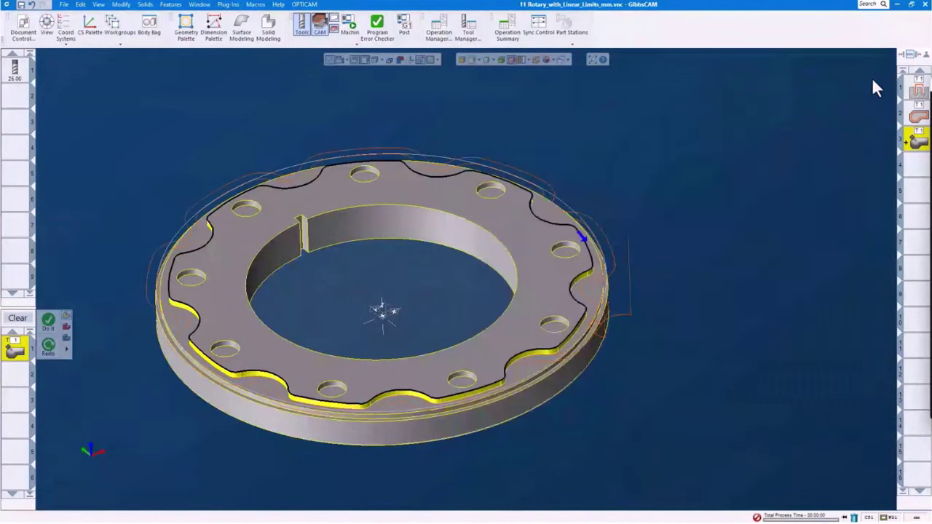
Run the machine simulation of the realigned 5-axis operation along the ring's scalloped edge.
{"action": "left_click", "coordinate": [348, 25]}
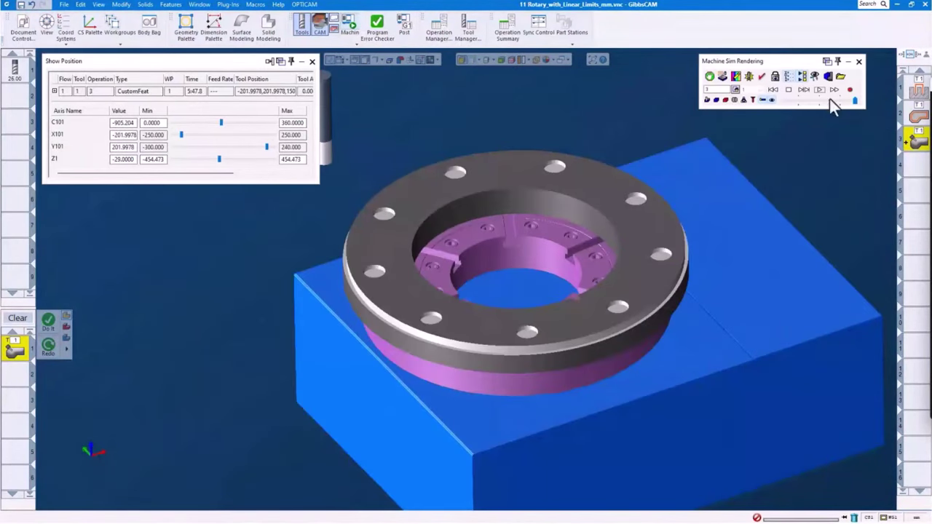
{"action": "left_click", "coordinate": [818, 89]}
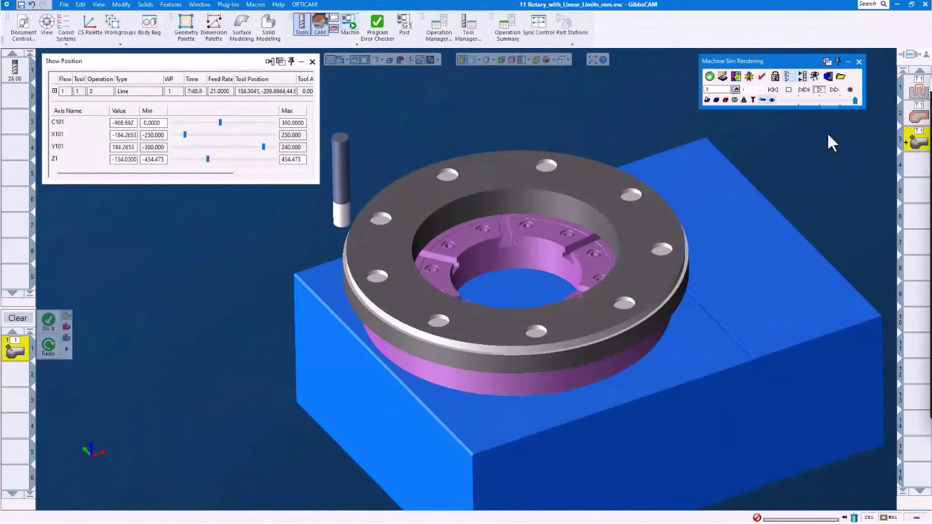